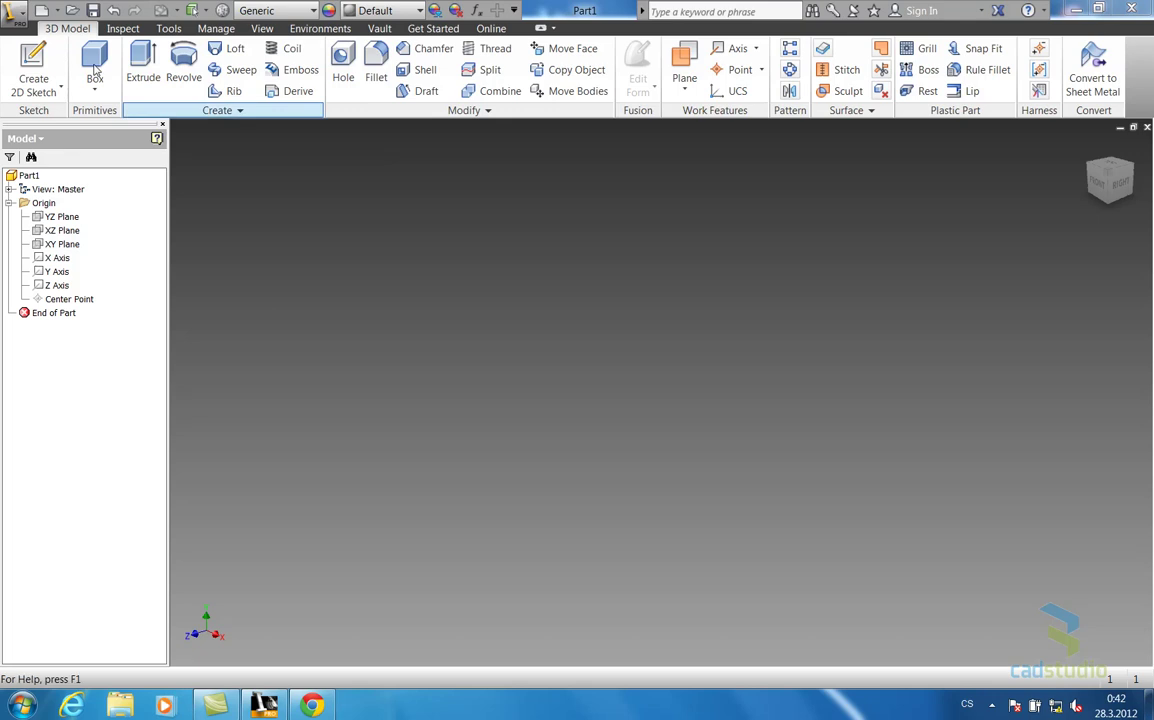
Start a box primitive on the XZ Plane with its base rectangle centred on the origin
{"action": "left_click", "coordinate": [97, 89]}
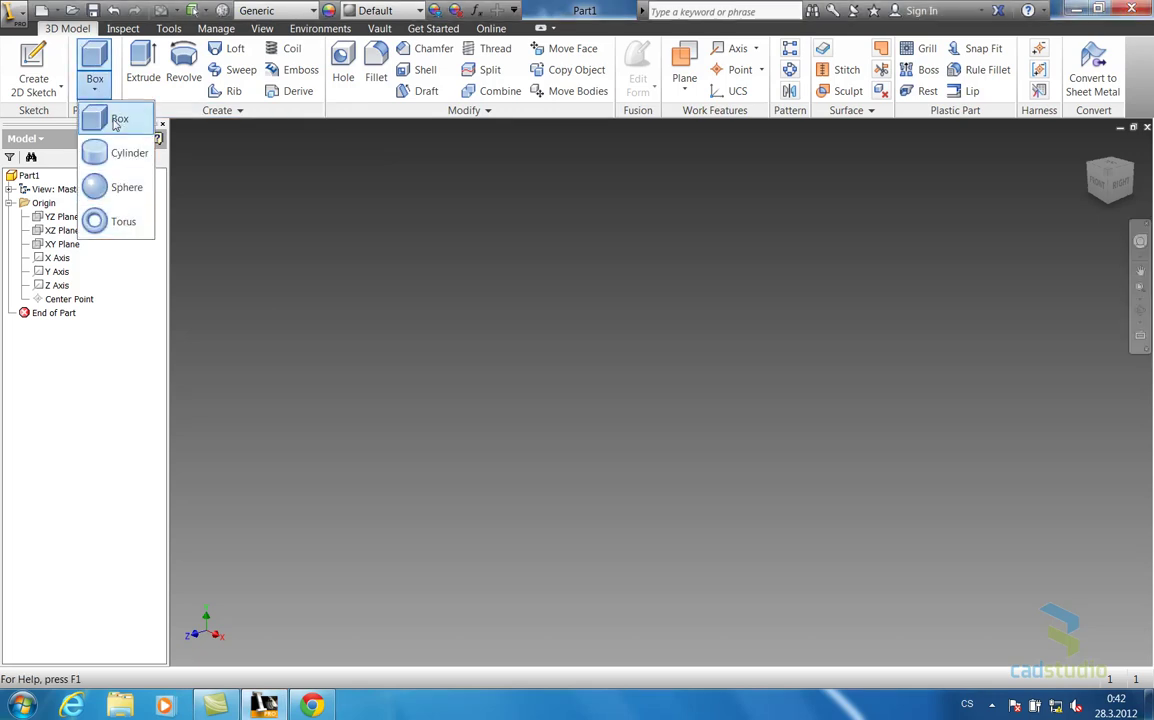
{"action": "left_click", "coordinate": [116, 122]}
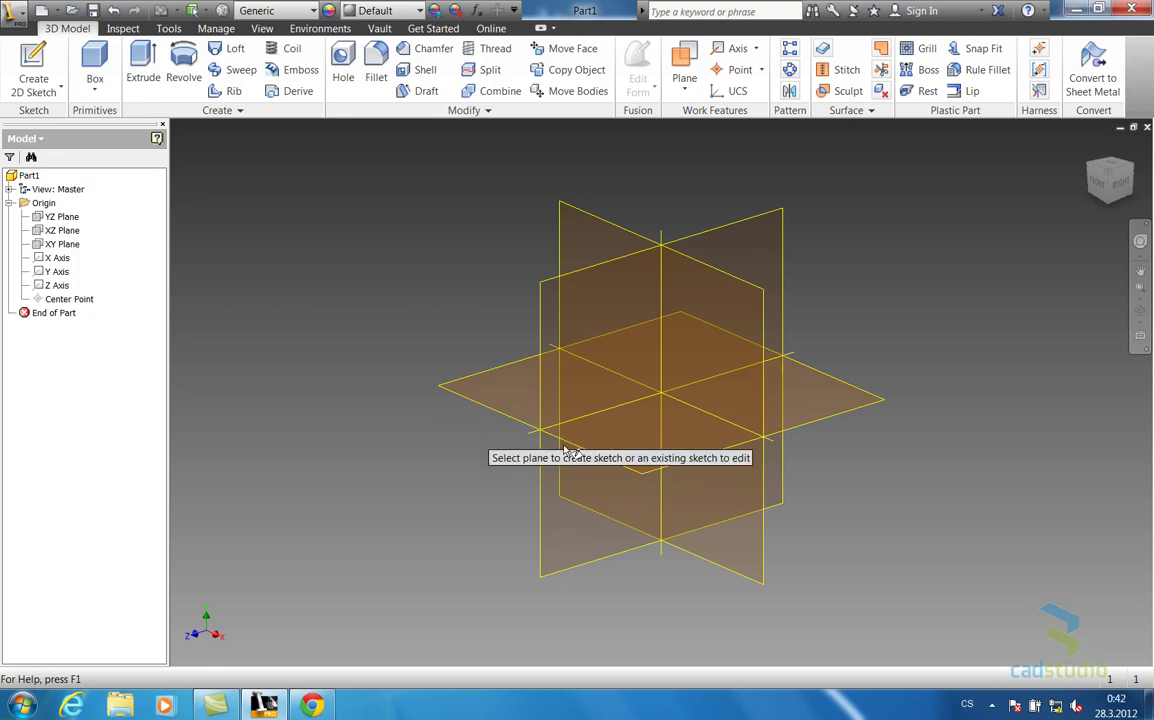
{"action": "left_click", "coordinate": [674, 450]}
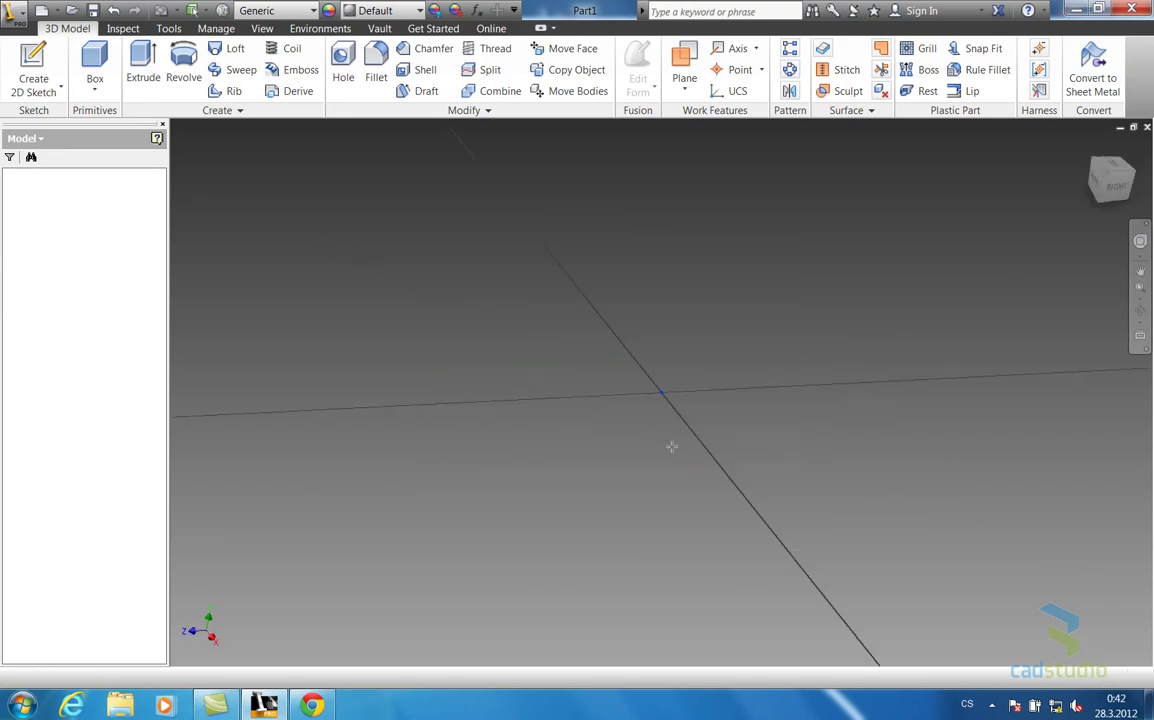
{"action": "left_click", "coordinate": [661, 390]}
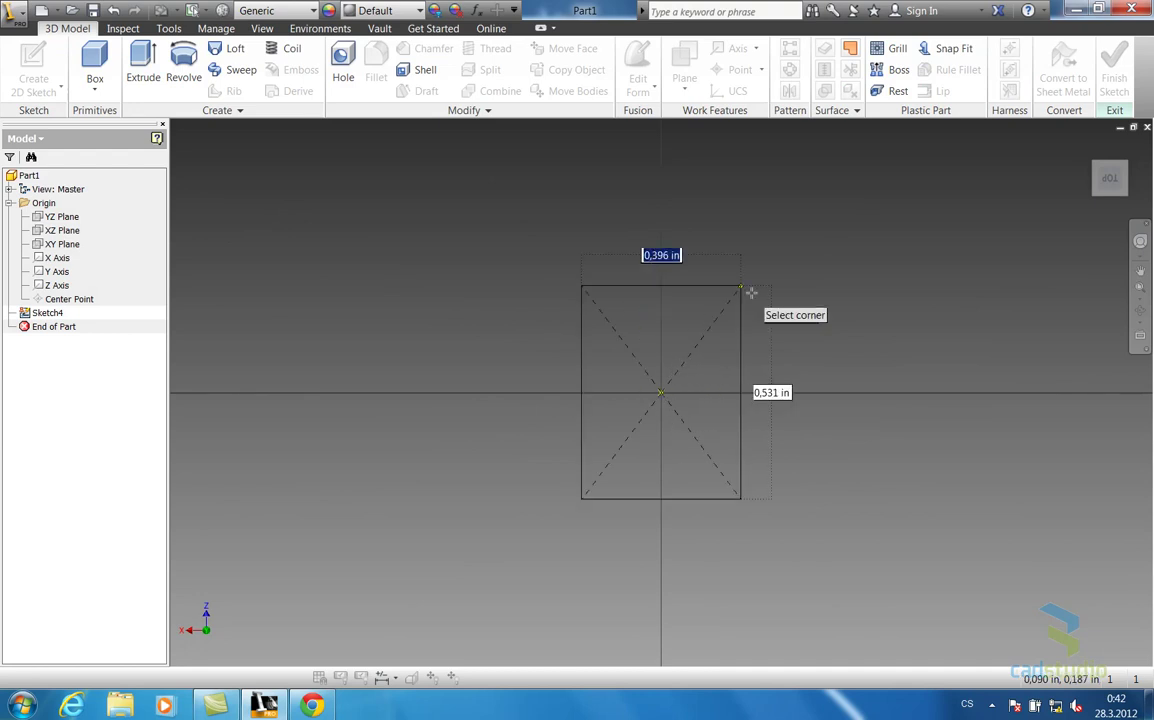
Finish the square base and extrude it 0,4 in into a solid box
{"action": "left_click", "coordinate": [734, 322]}
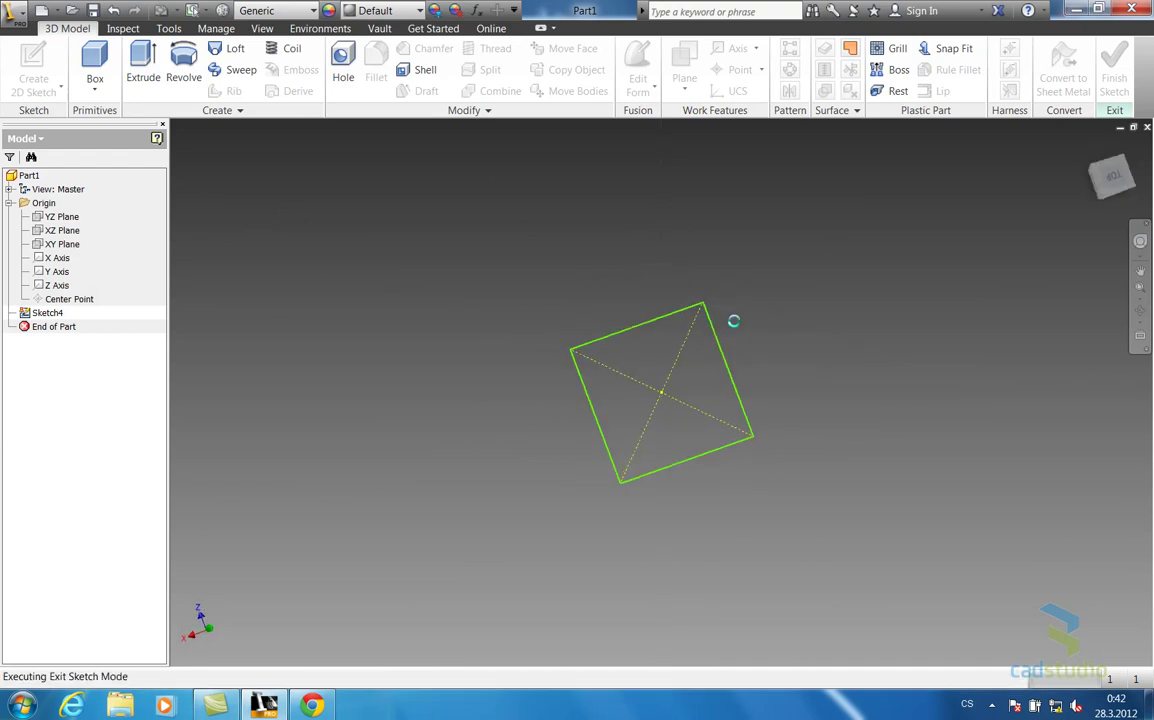
{"action": "key", "text": "e"}
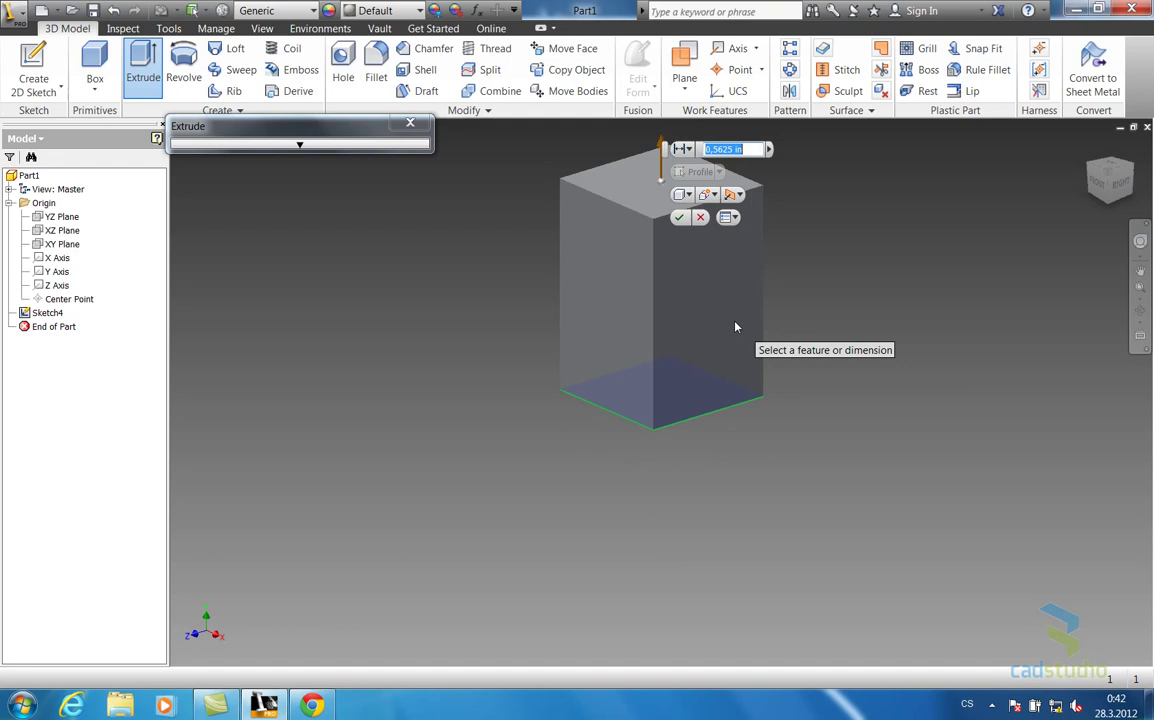
{"action": "type", "text": "0,4"}
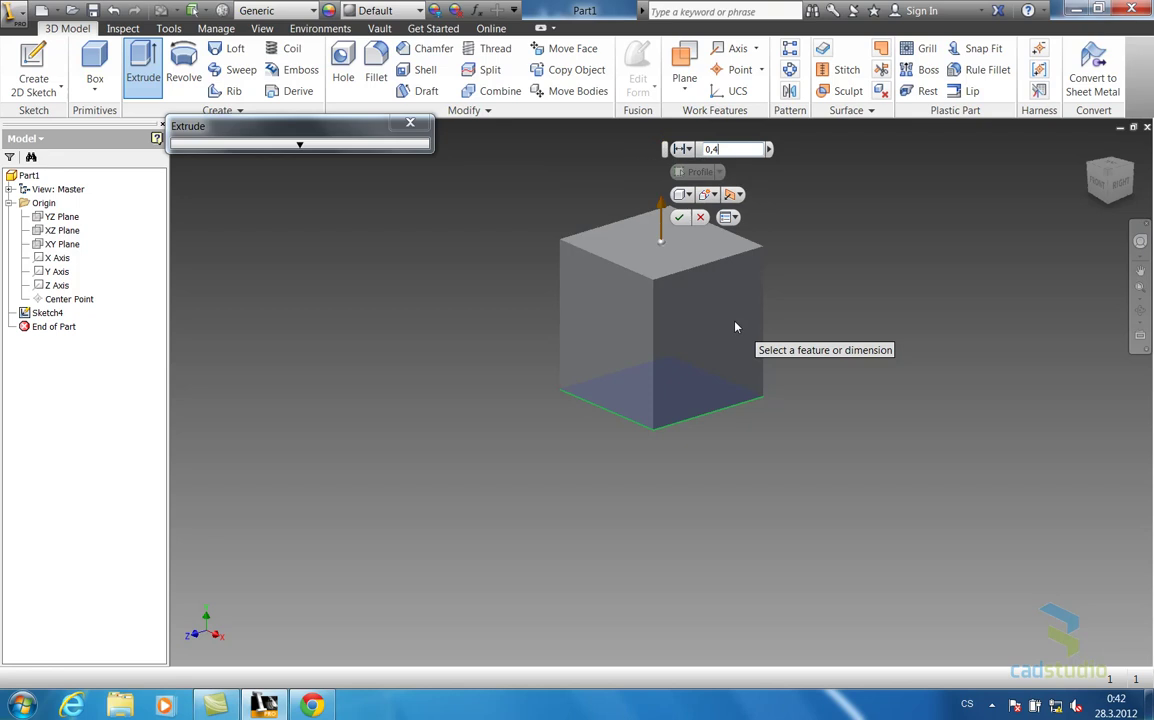
{"action": "key", "text": "Return"}
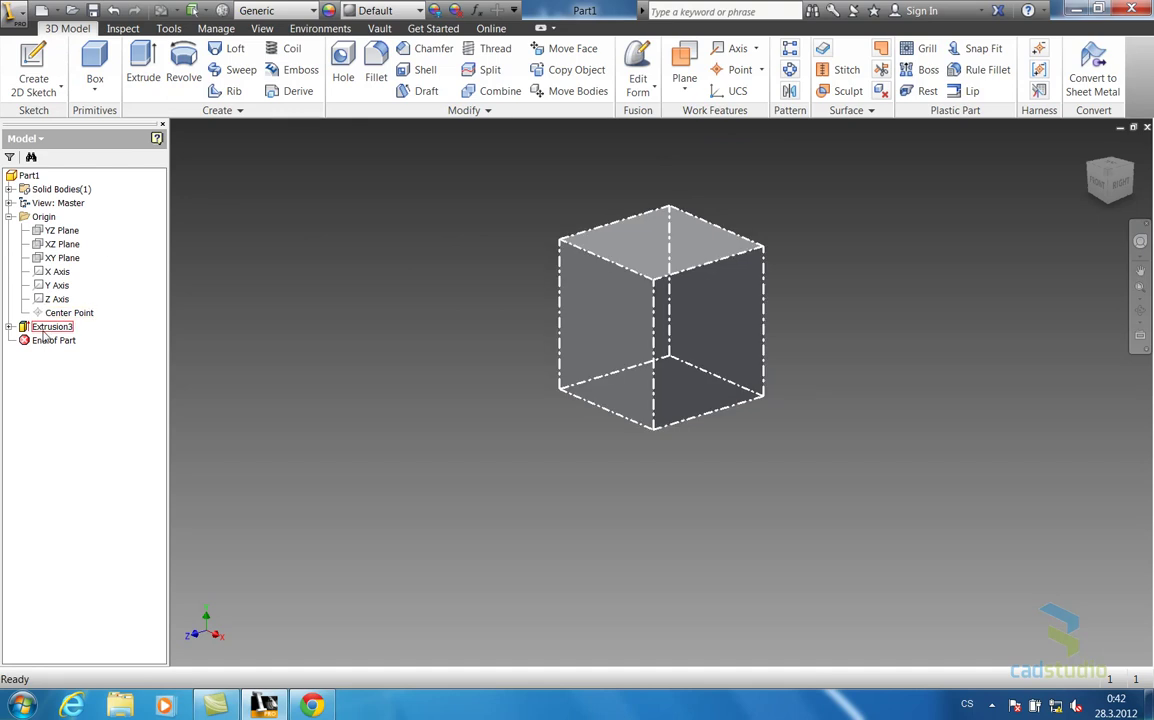
Edit Extrusion3 and lower the box height to 0,2125 in
{"action": "left_click", "coordinate": [9, 326]}
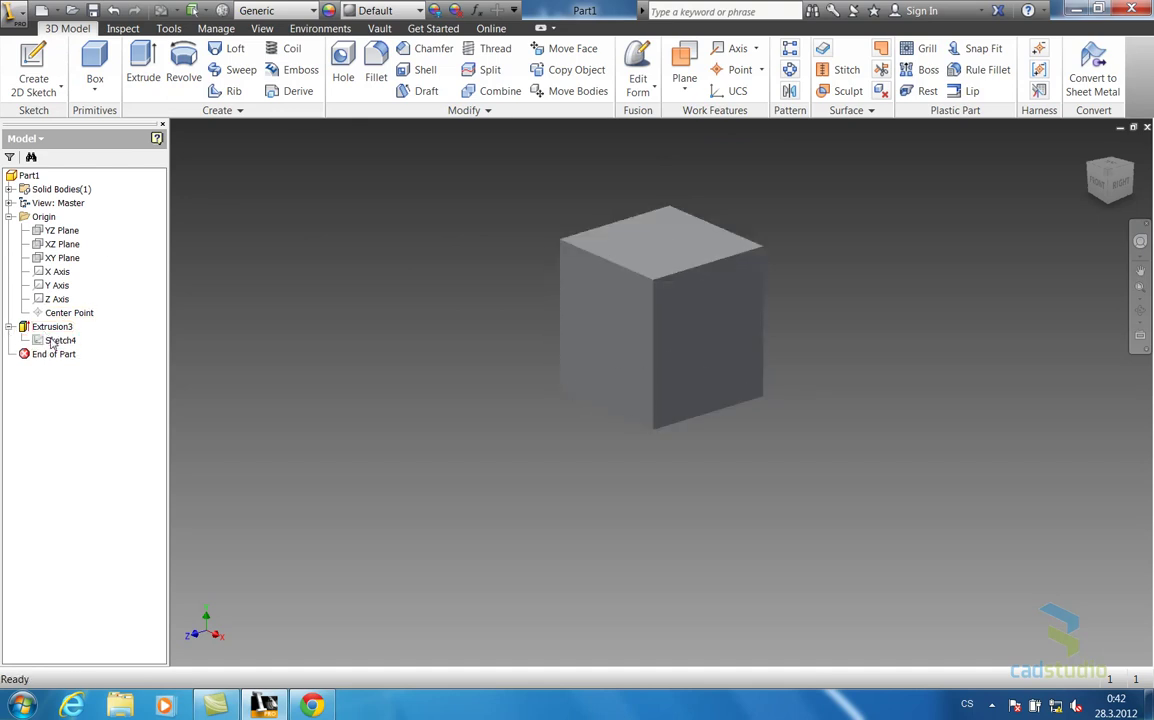
{"action": "double_click", "coordinate": [45, 327]}
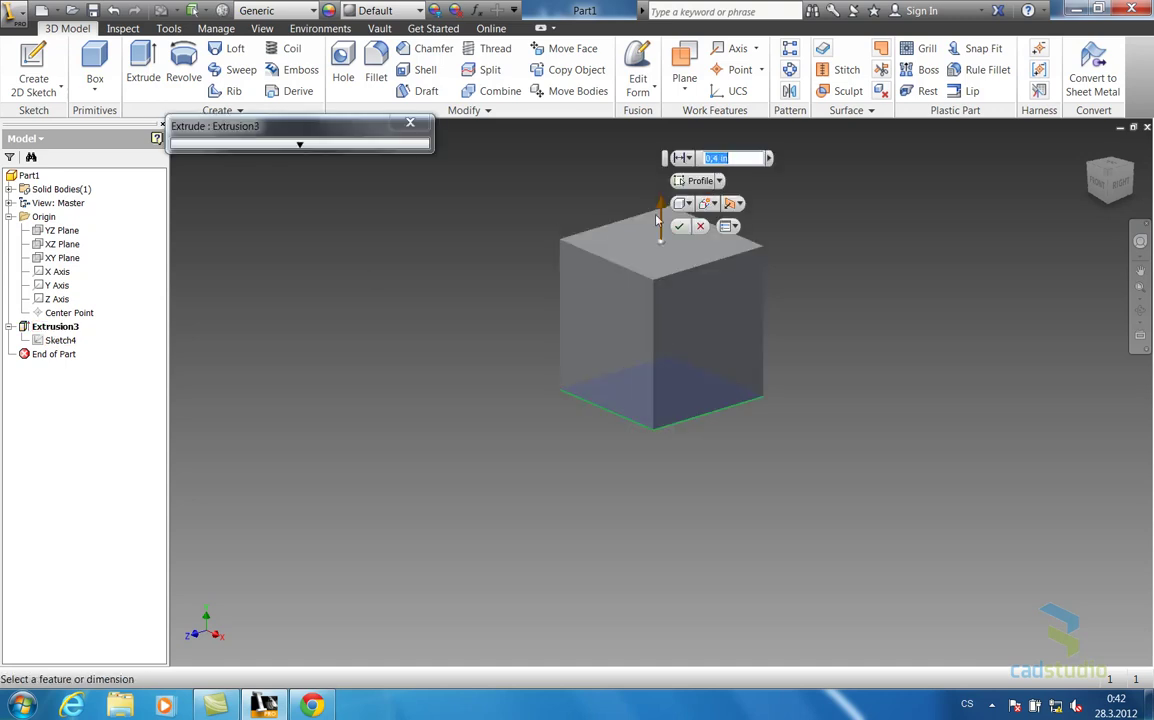
{"action": "left_click_drag", "start_coordinate": [662, 207], "coordinate": [660, 288]}
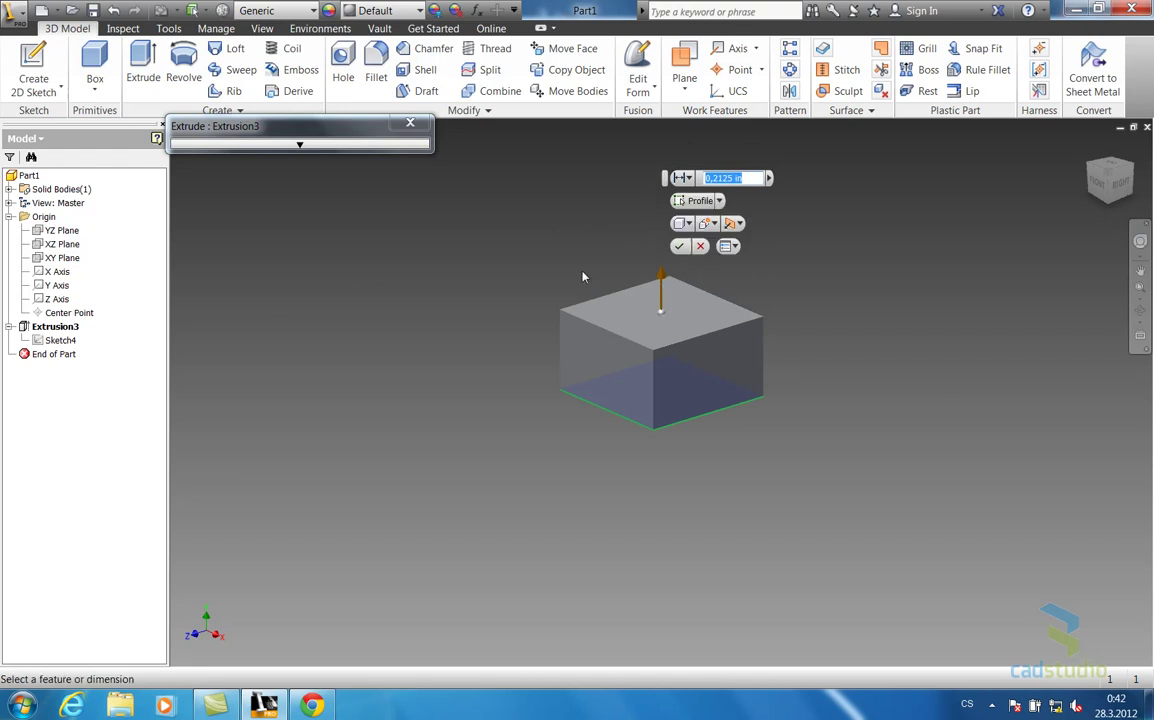
{"action": "left_click", "coordinate": [679, 246]}
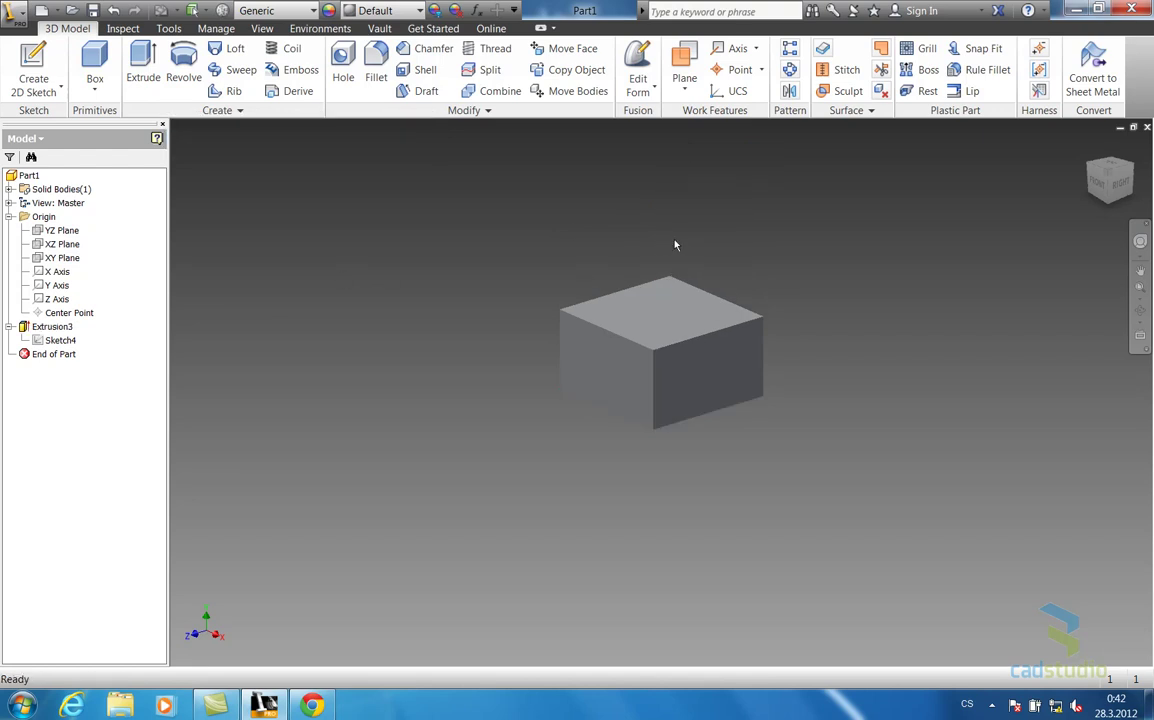
{"action": "left_click", "coordinate": [95, 82]}
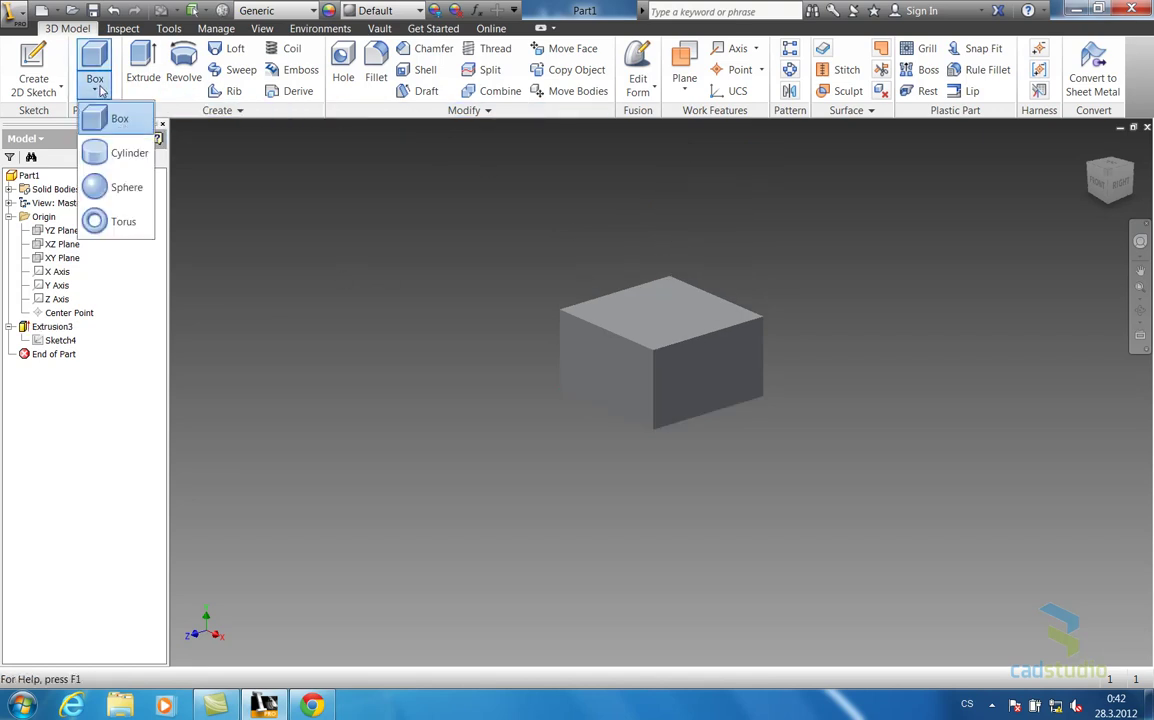
Sketch a 0.300 in diameter cylinder base circle on the XZ Plane left of the box
{"action": "left_click", "coordinate": [130, 155]}
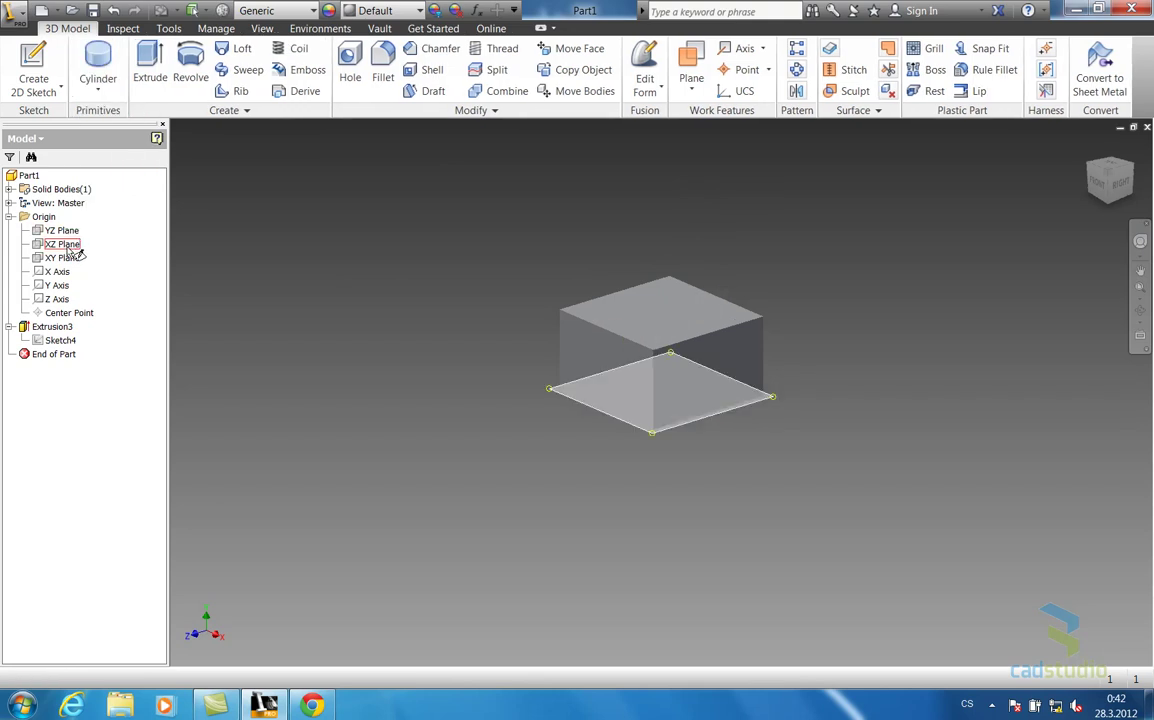
{"action": "left_click", "coordinate": [64, 244]}
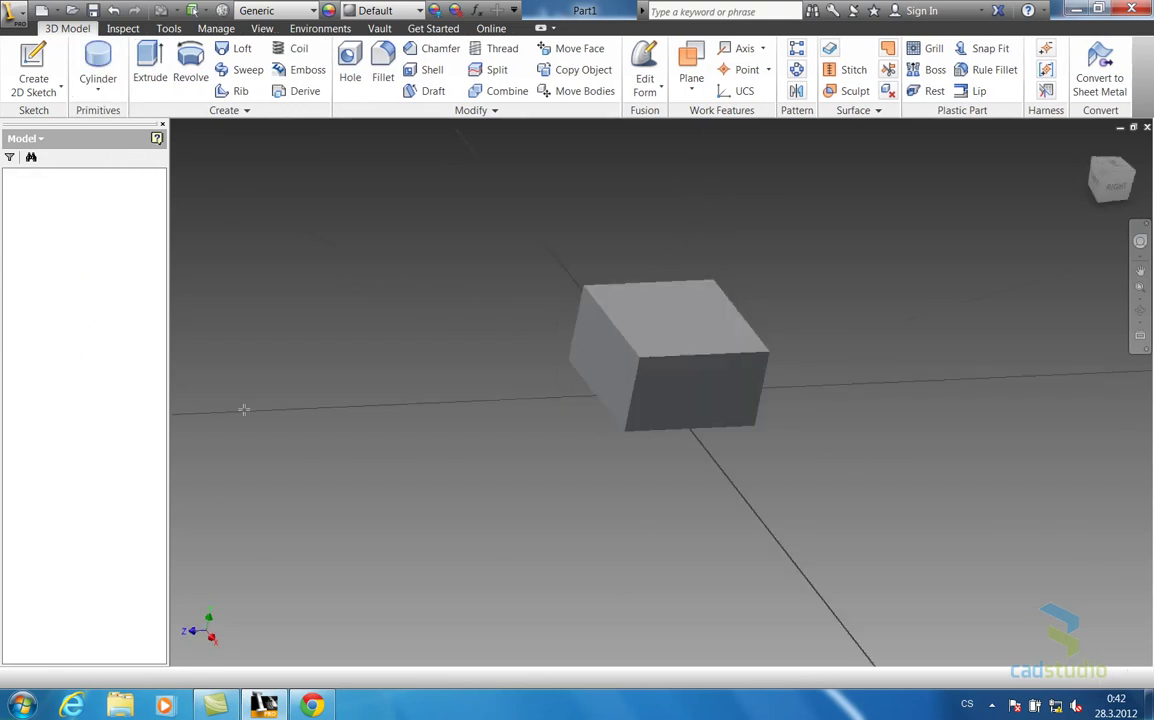
{"action": "left_click", "coordinate": [327, 393]}
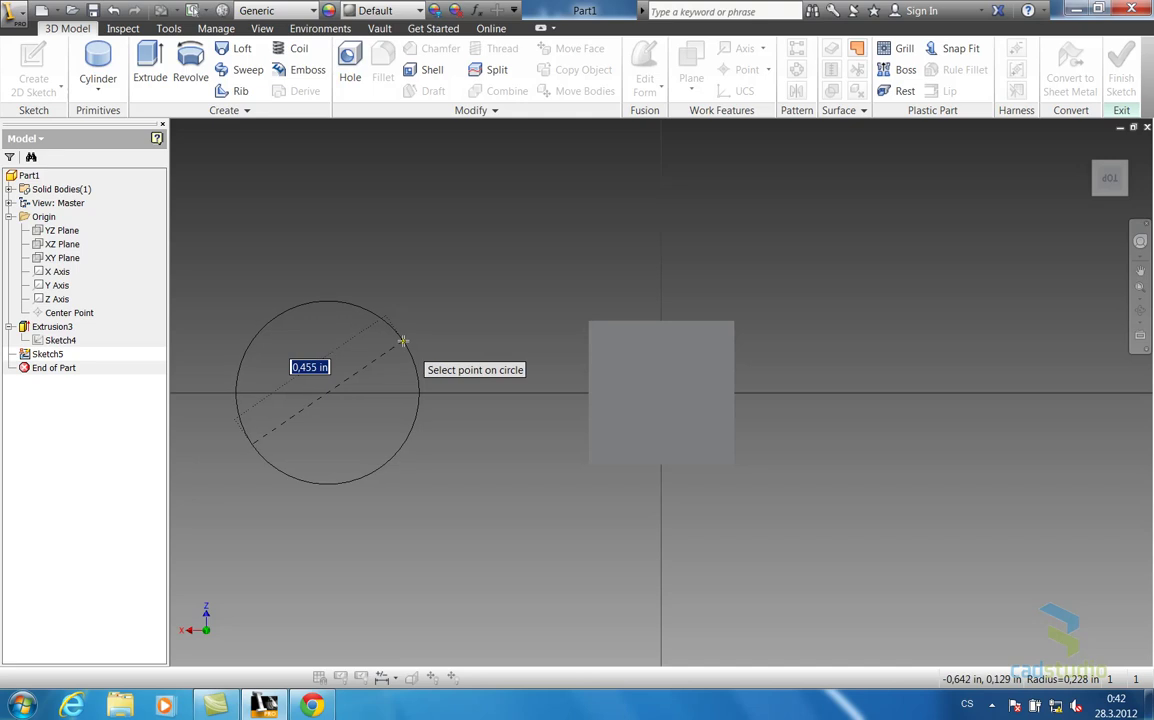
{"action": "type", "text": "00"}
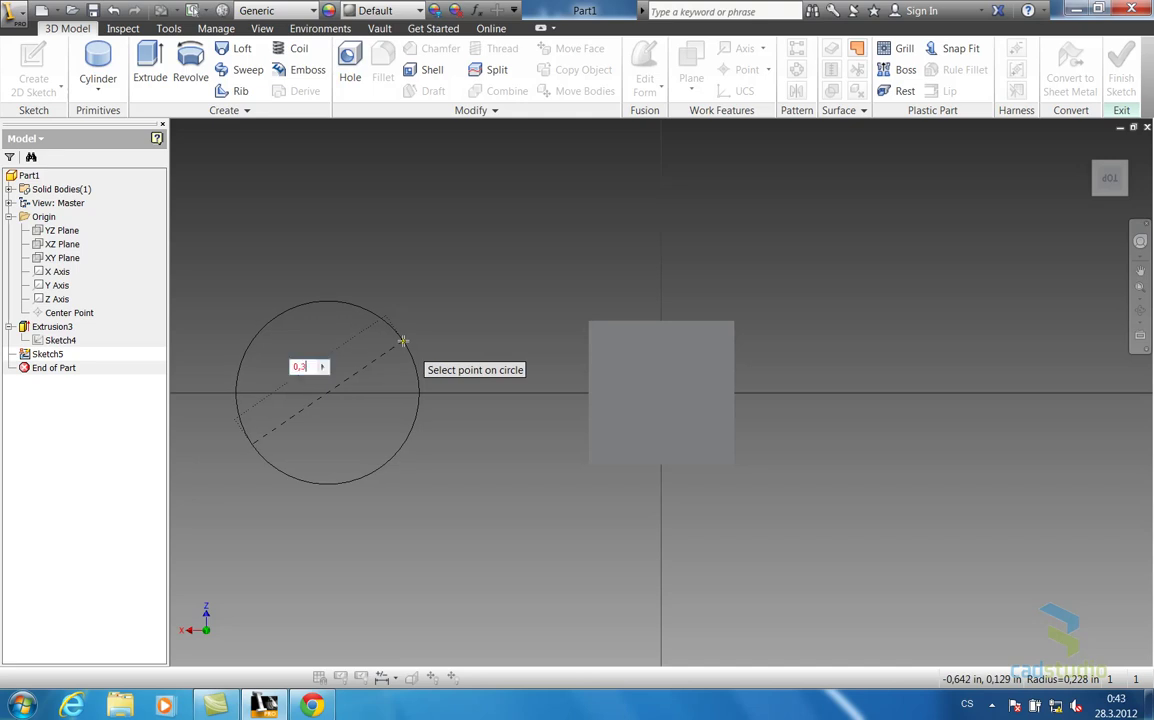
{"action": "key", "text": "Return"}
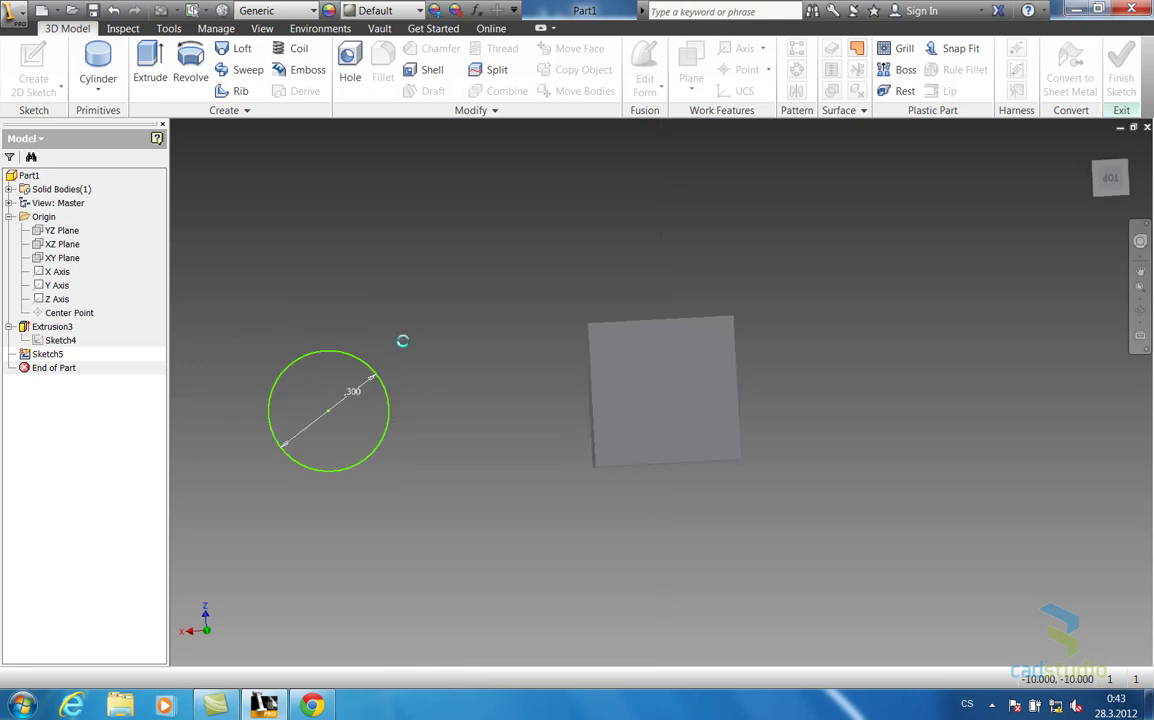
Extrude the circle 0,2125 in into a cylinder, then collapse the extrusion branches in the browser
{"action": "key", "text": "e"}
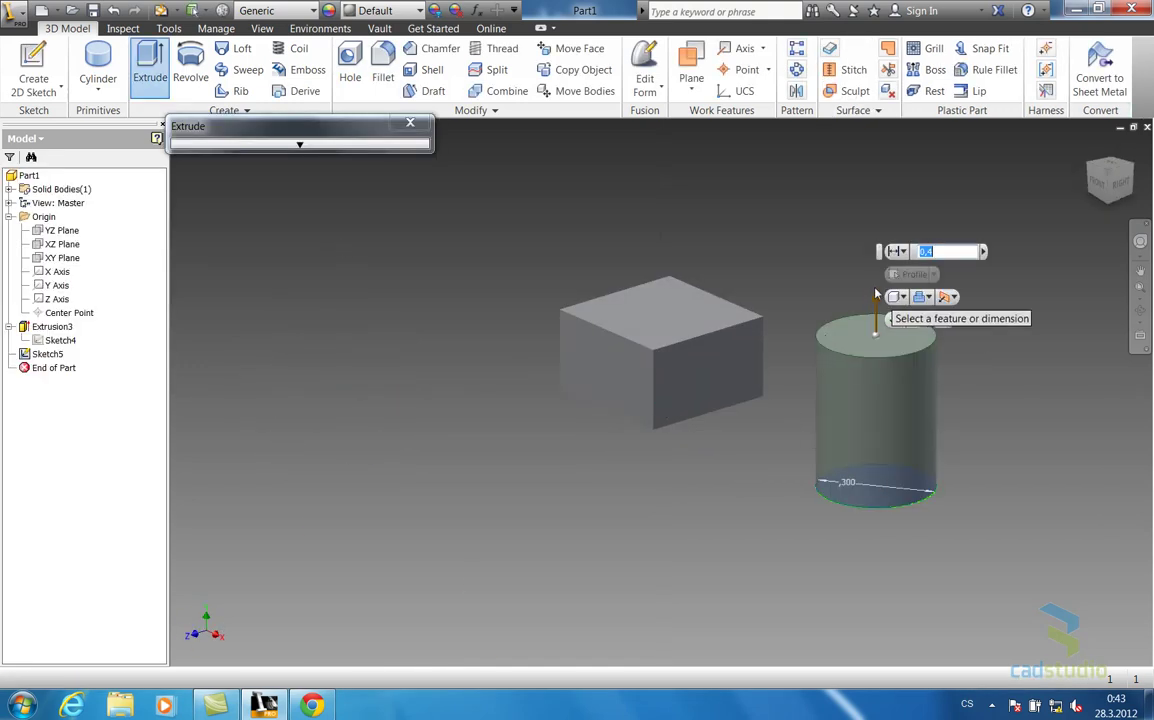
{"action": "left_click_drag", "start_coordinate": [875, 299], "coordinate": [889, 371]}
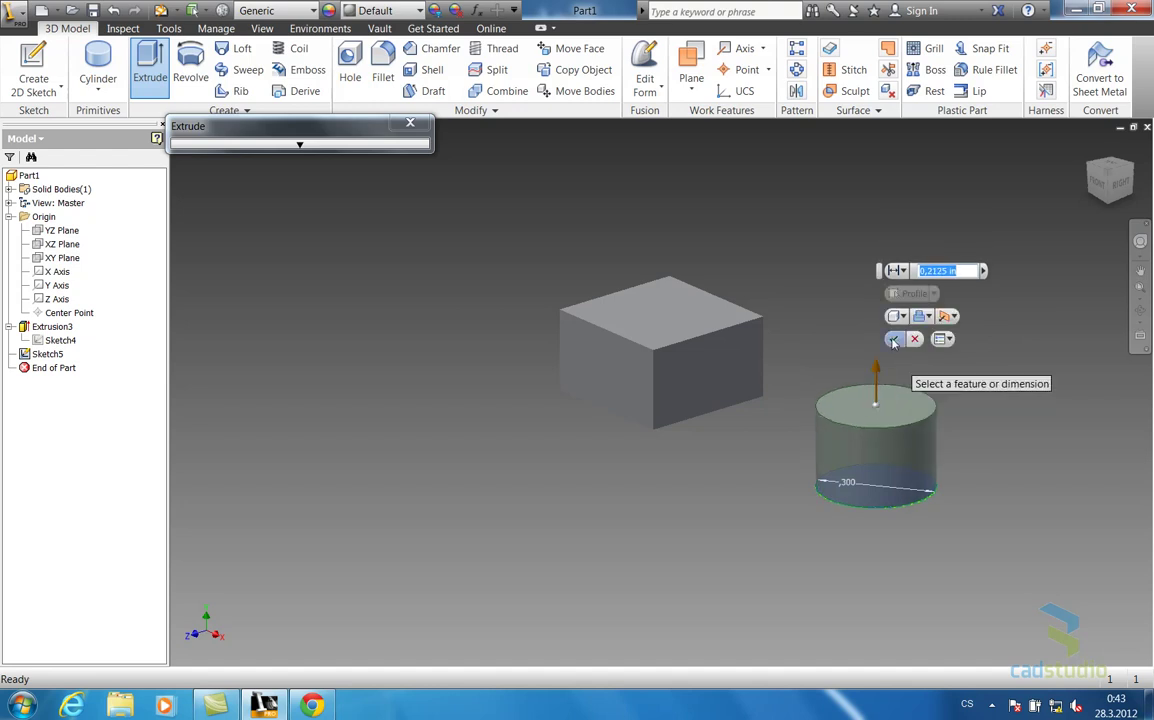
{"action": "left_click", "coordinate": [894, 340]}
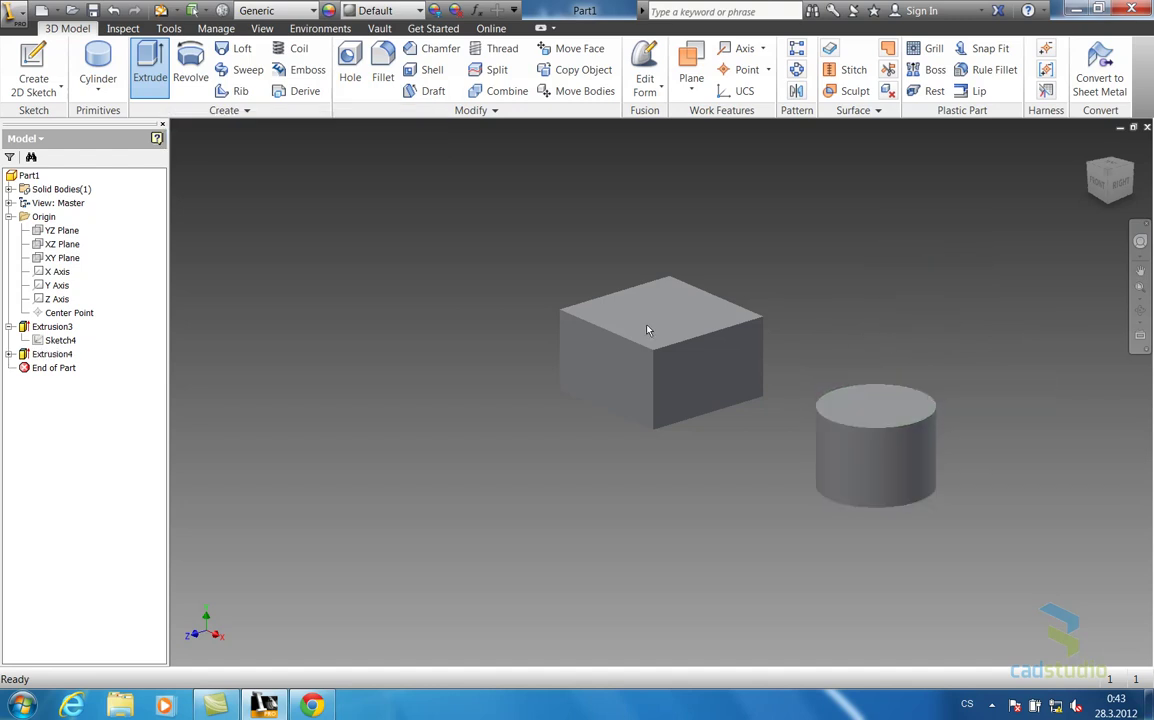
{"action": "left_click", "coordinate": [9, 327]}
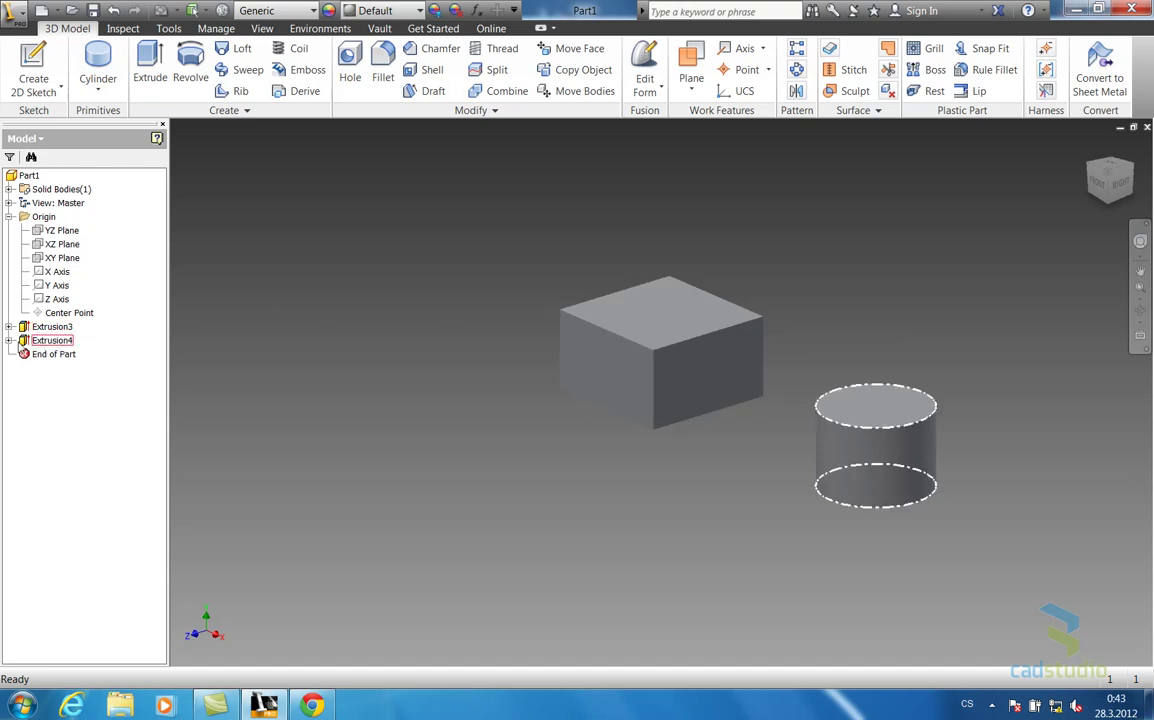
{"action": "left_click", "coordinate": [9, 341]}
{"action": "left_click", "coordinate": [9, 341]}
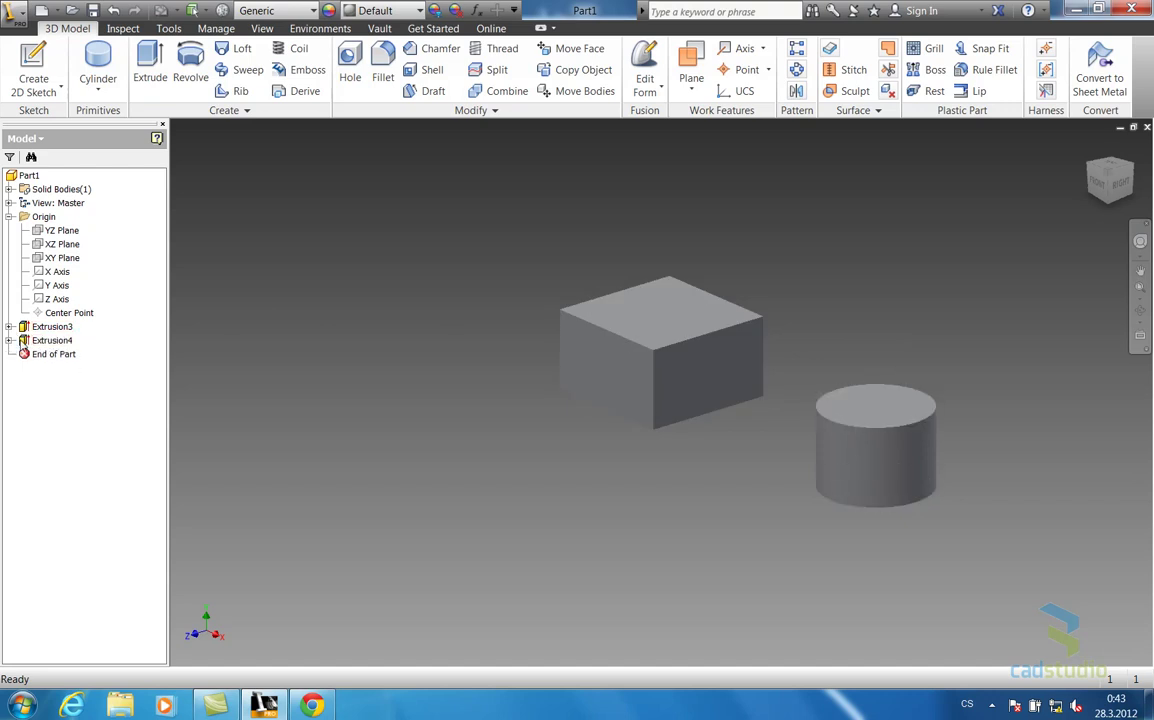
Sketch a sphere primitive on the XZ Plane, centred left of the cylinder with its radius set
{"action": "left_click", "coordinate": [97, 93]}
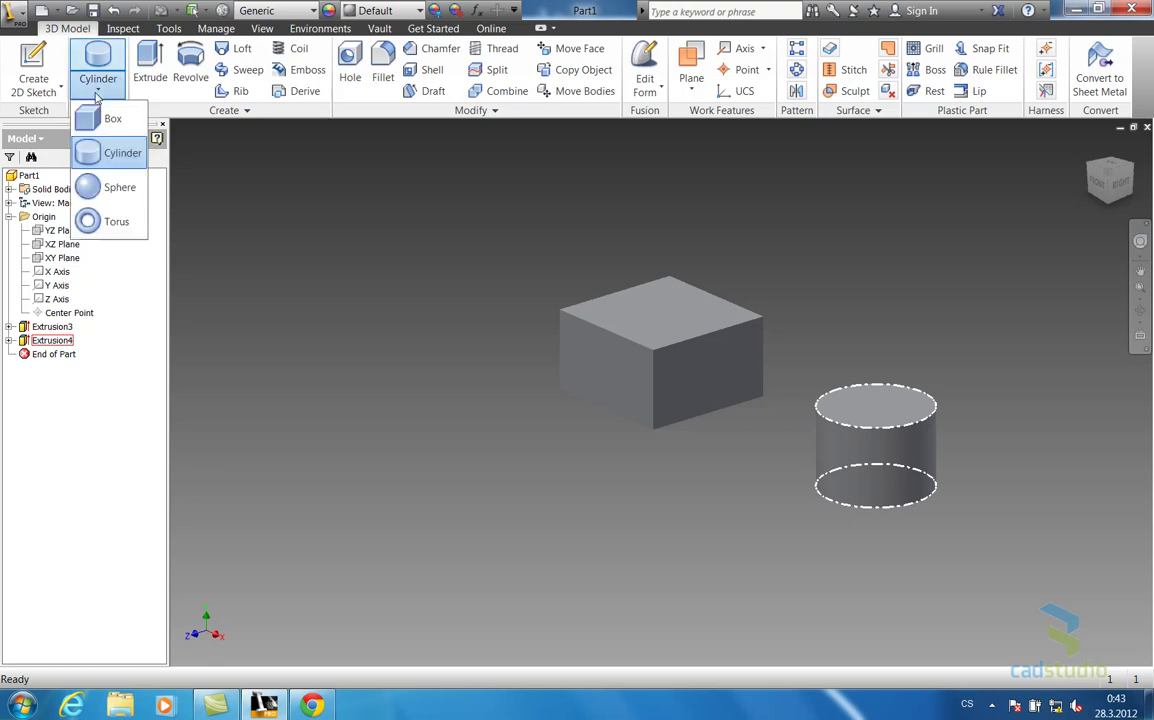
{"action": "left_click", "coordinate": [112, 192]}
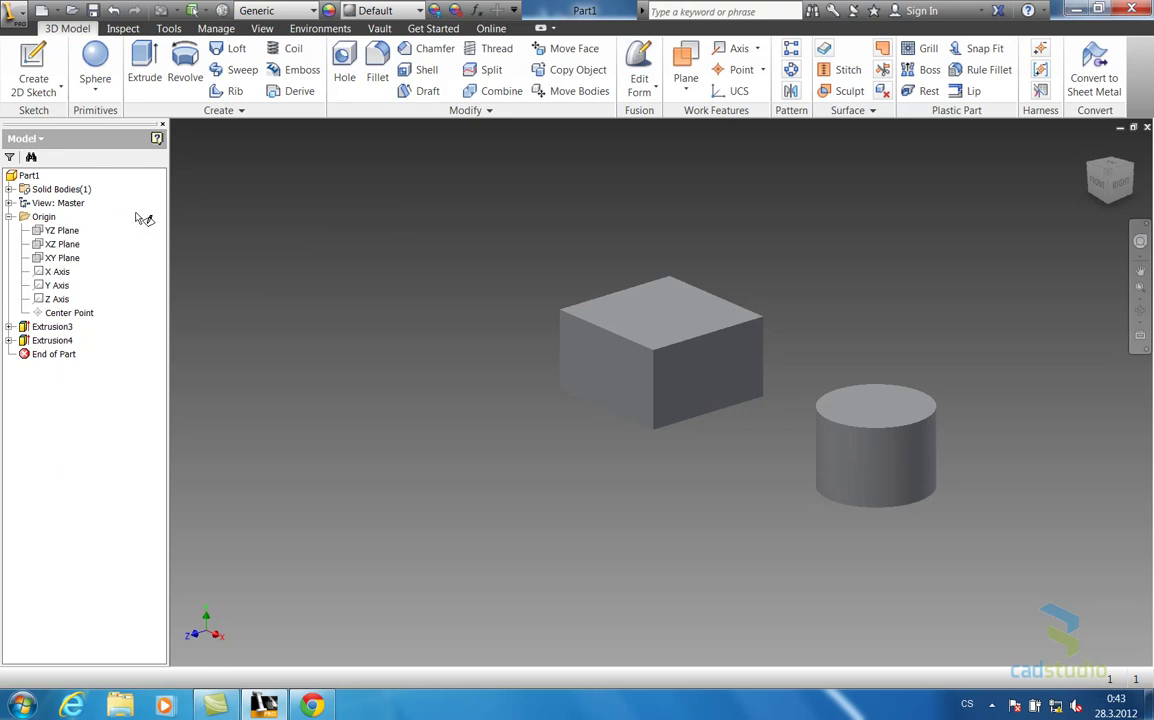
{"action": "left_click", "coordinate": [55, 244]}
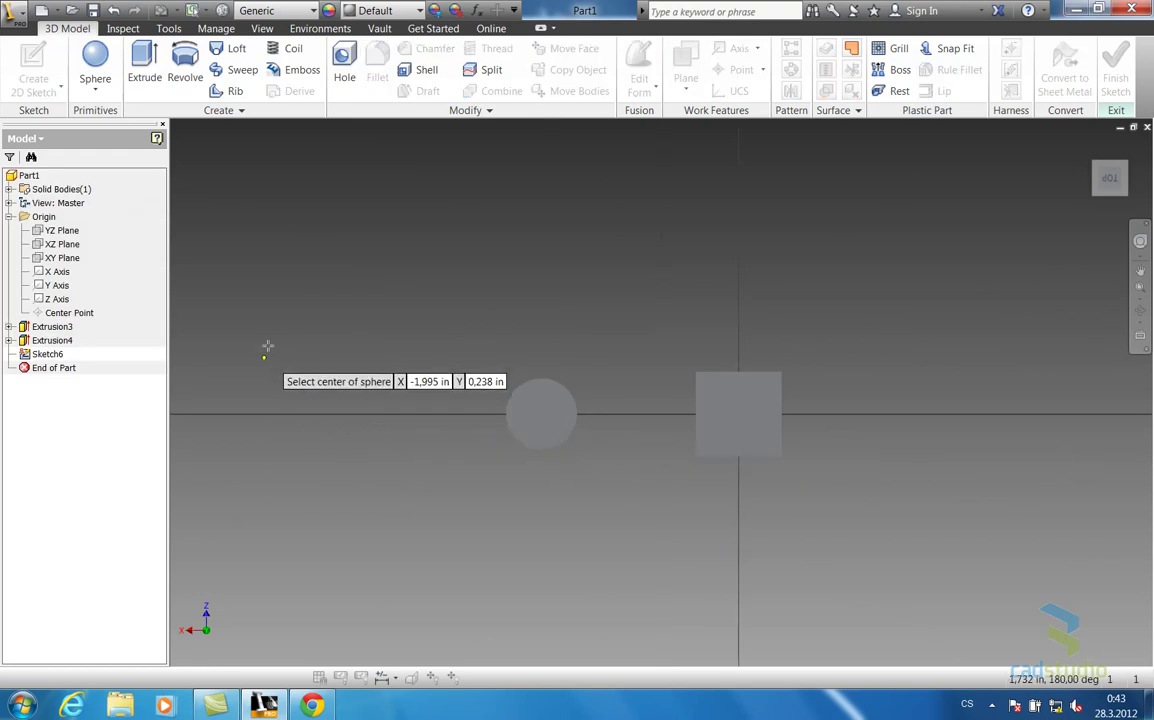
{"action": "left_click", "coordinate": [284, 413]}
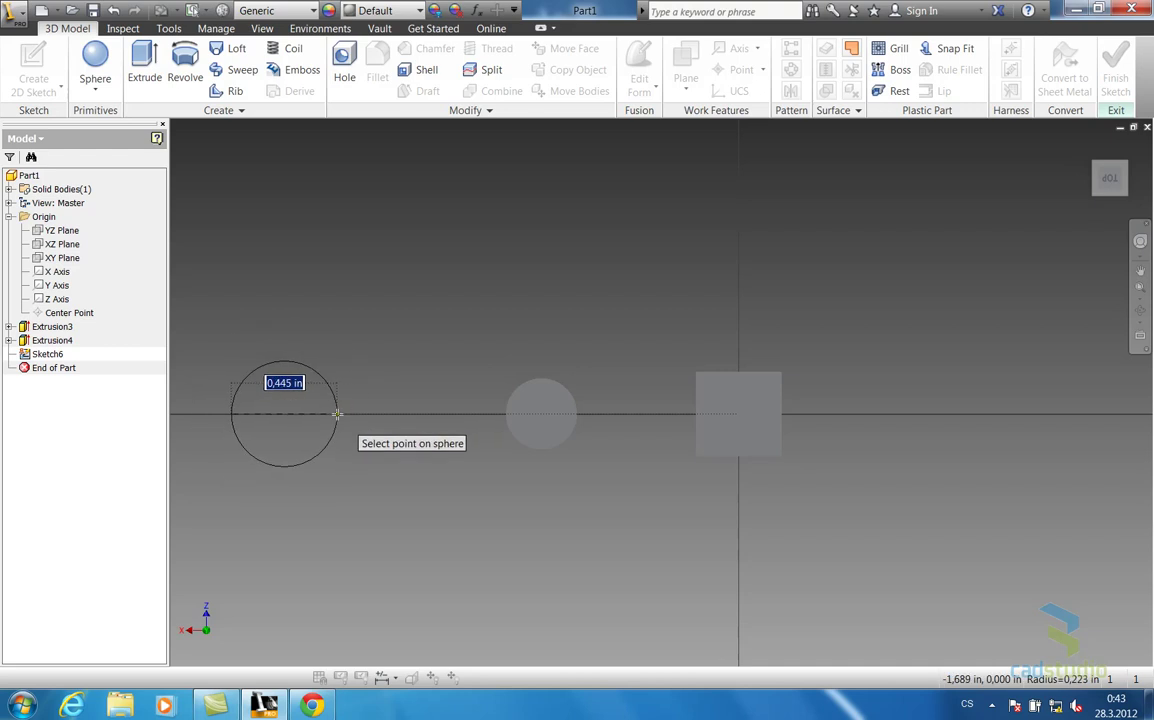
{"action": "left_click", "coordinate": [337, 414]}
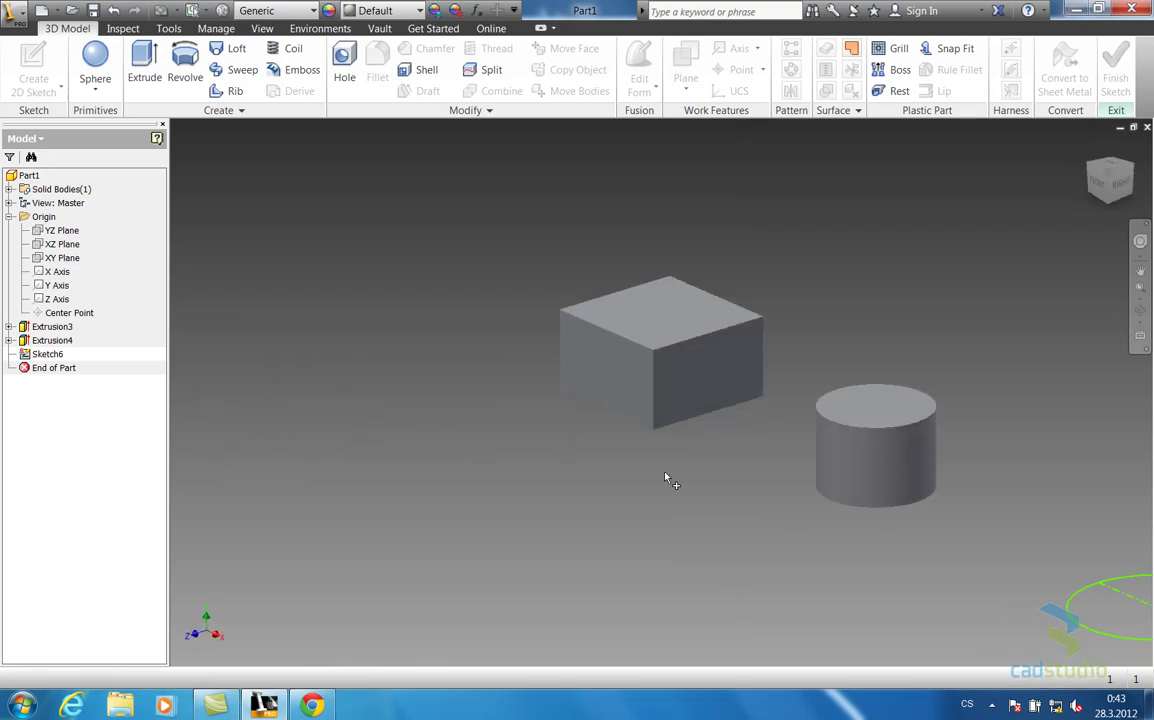
Review the revolve options, keep Extents at Full, and create the full sphere
{"action": "scroll", "coordinate": [495, 460], "scroll_direction": "up", "scroll_amount": 5}
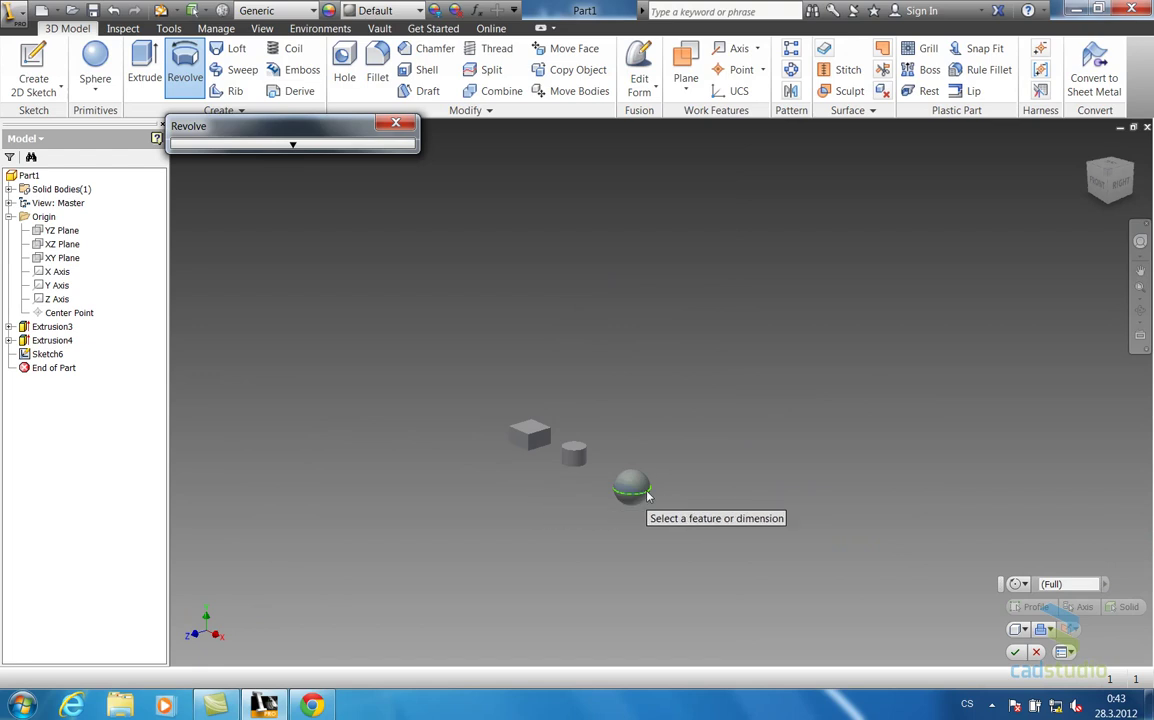
{"action": "scroll", "coordinate": [582, 442], "scroll_direction": "down", "scroll_amount": 5}
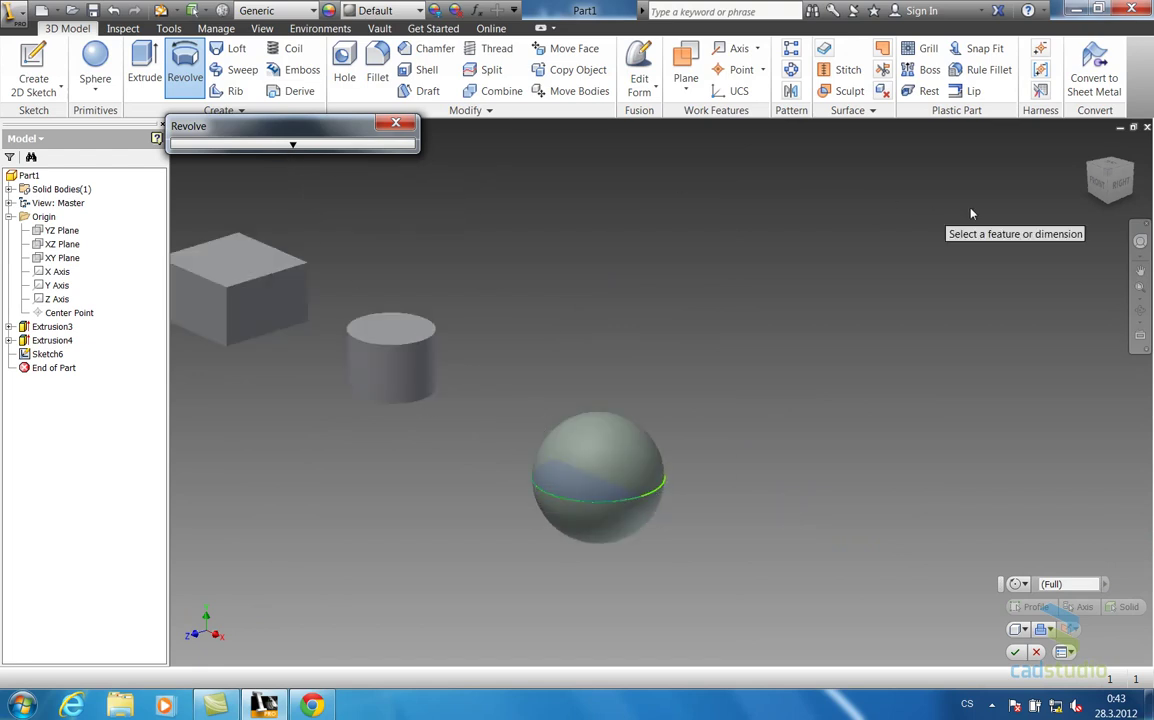
{"action": "left_click", "coordinate": [293, 146]}
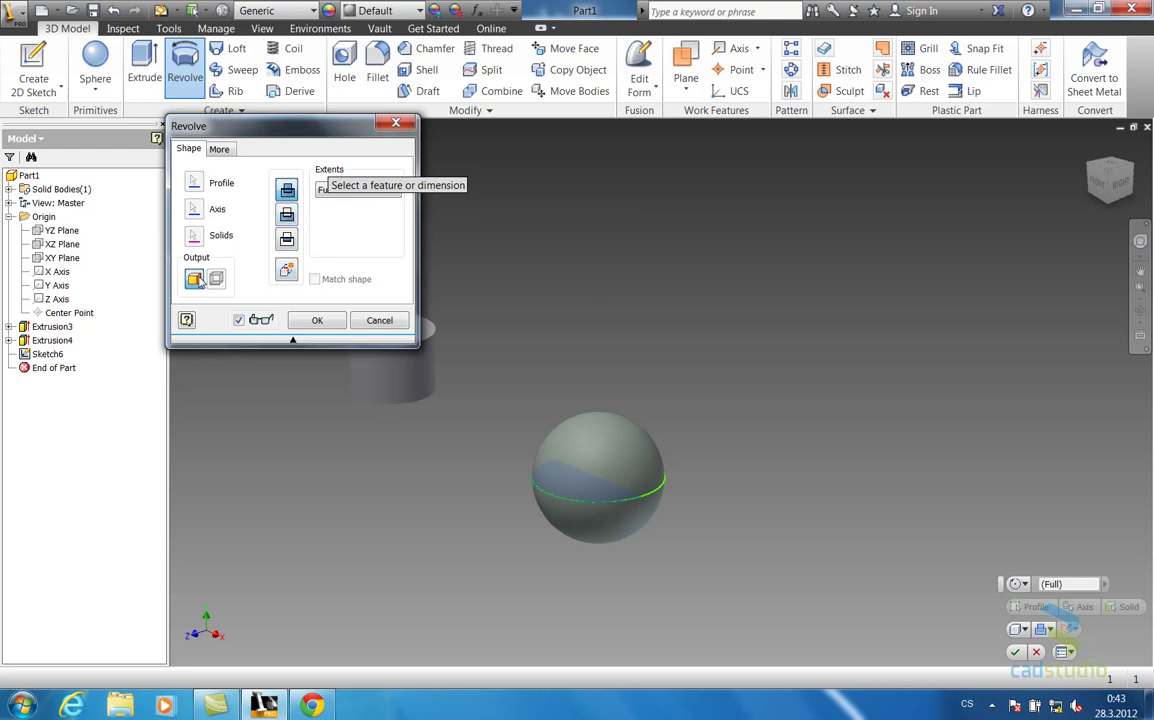
{"action": "left_click", "coordinate": [219, 150]}
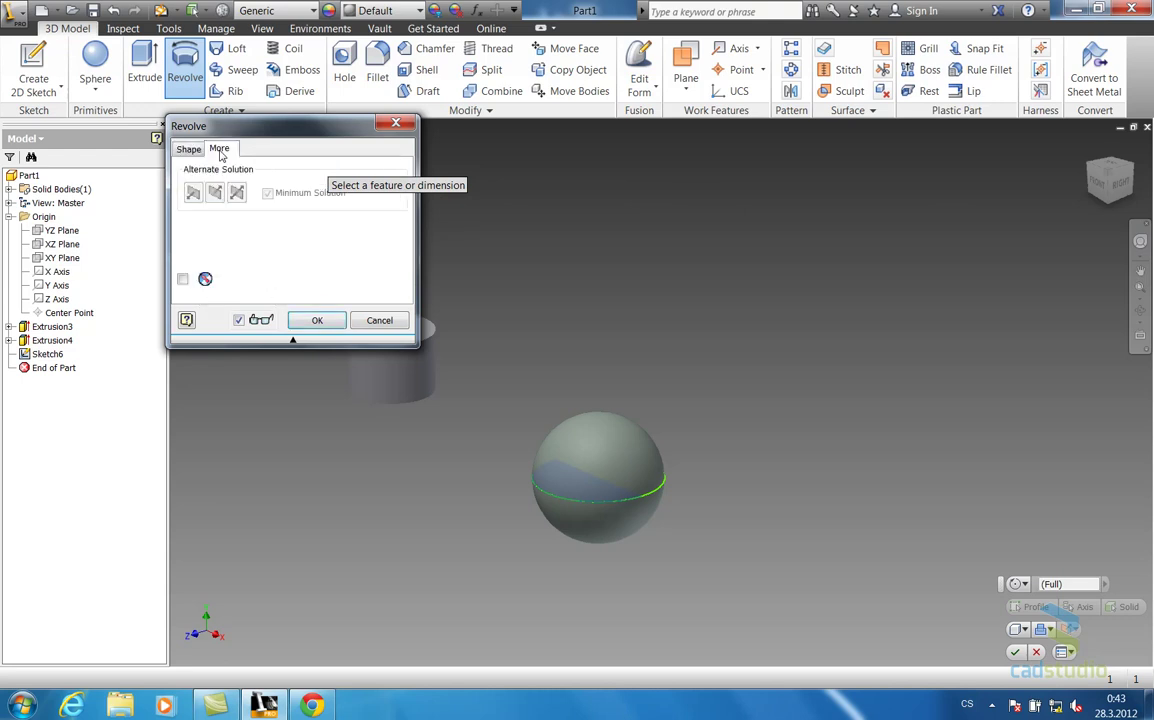
{"action": "left_click", "coordinate": [190, 150]}
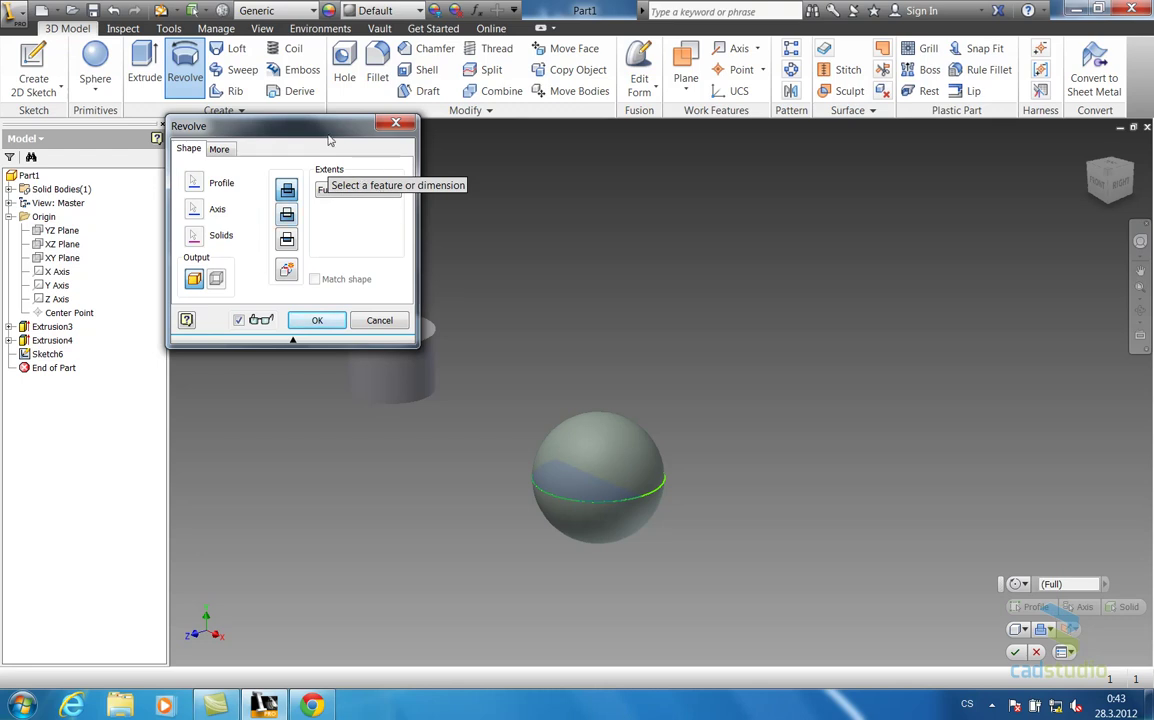
{"action": "left_click_drag", "start_coordinate": [327, 131], "coordinate": [727, 178]}
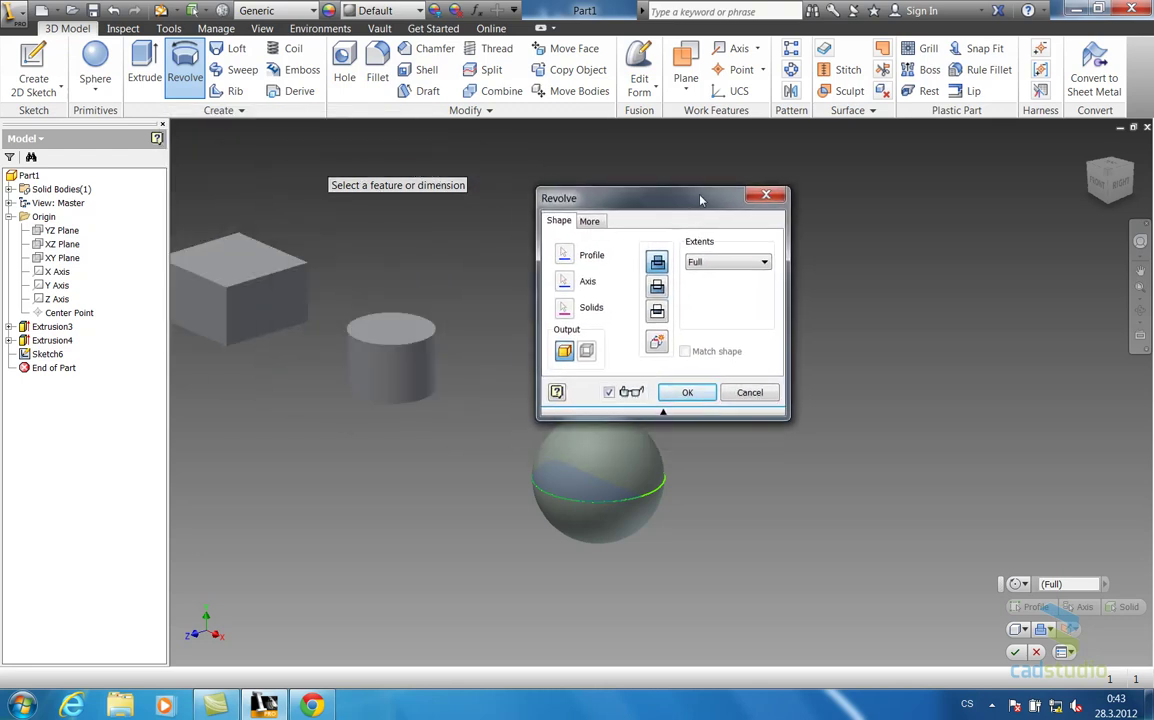
{"action": "left_click", "coordinate": [788, 238]}
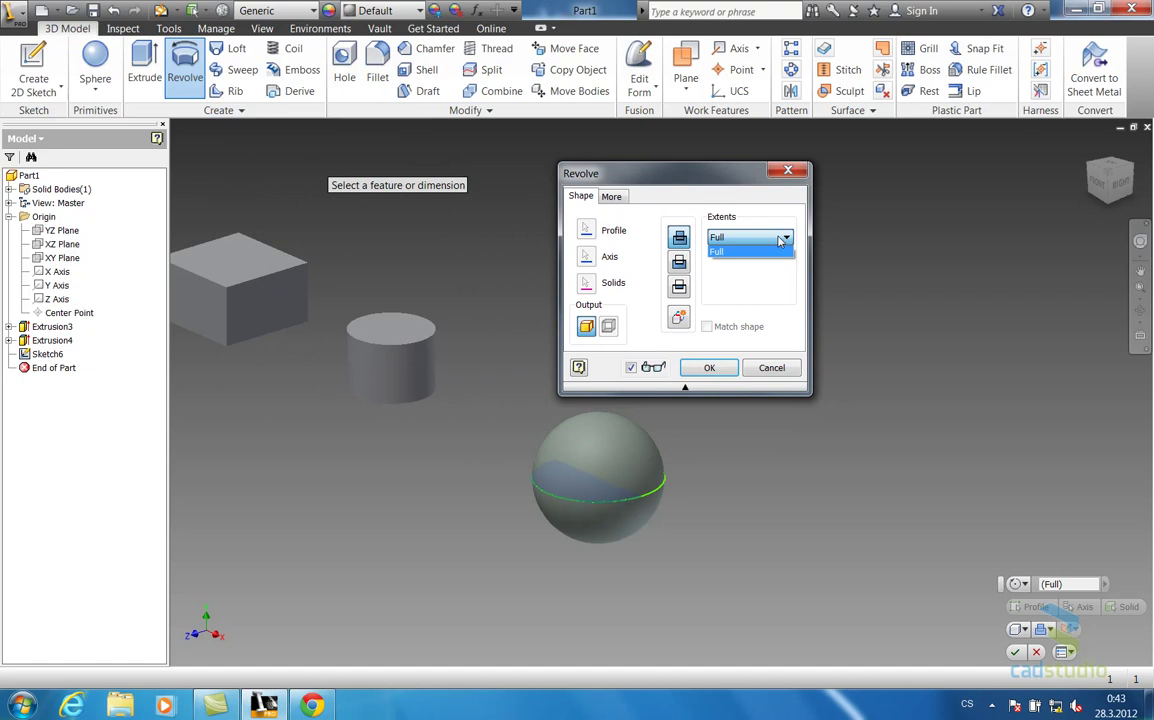
{"action": "left_click", "coordinate": [786, 240]}
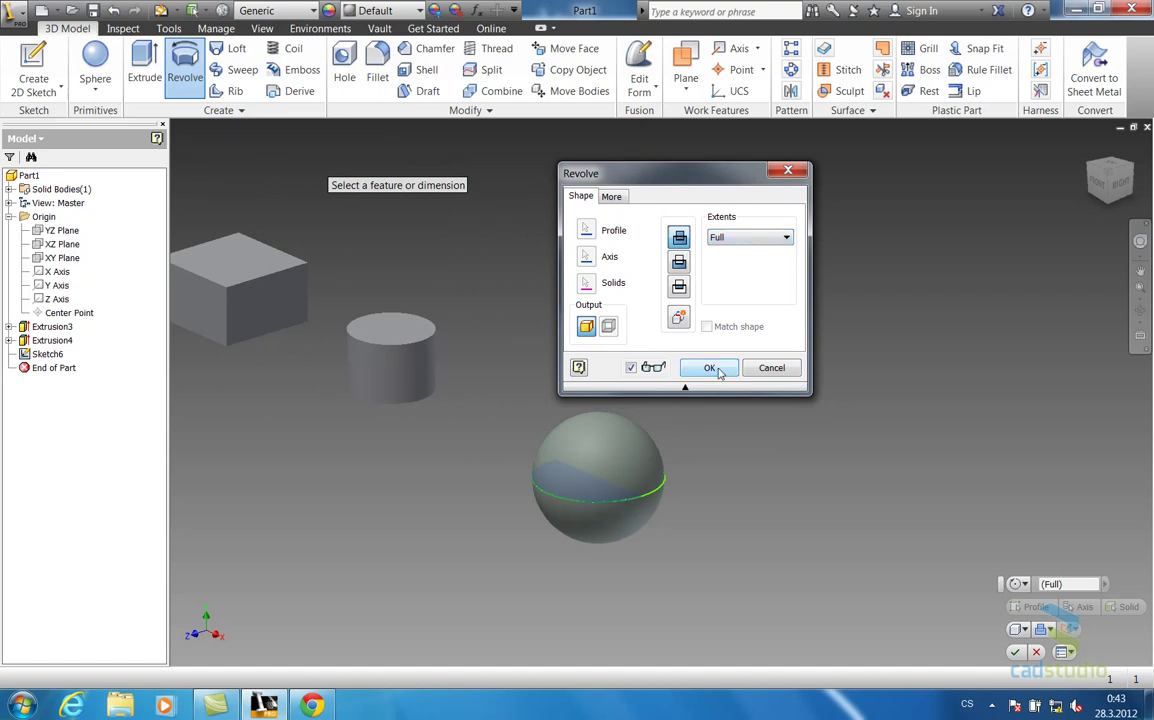
{"action": "left_click", "coordinate": [709, 368]}
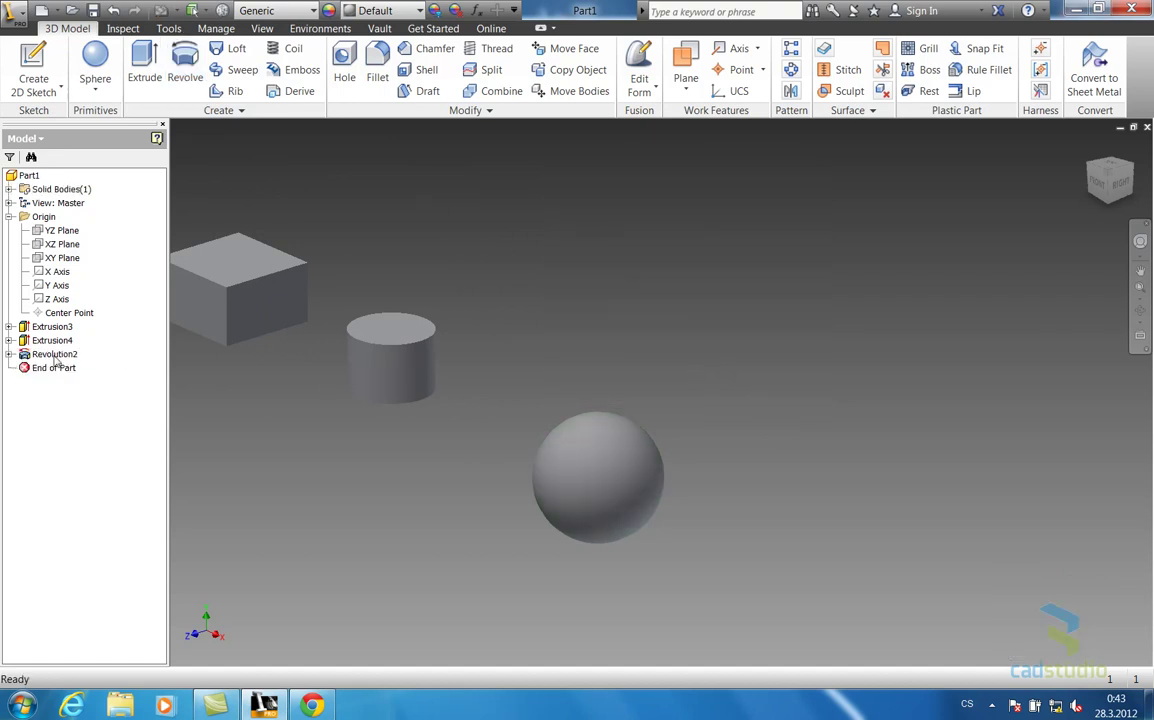
Edit Revolution2 to an Angle extent of 235° for a partial sphere
{"action": "left_click", "coordinate": [9, 354]}
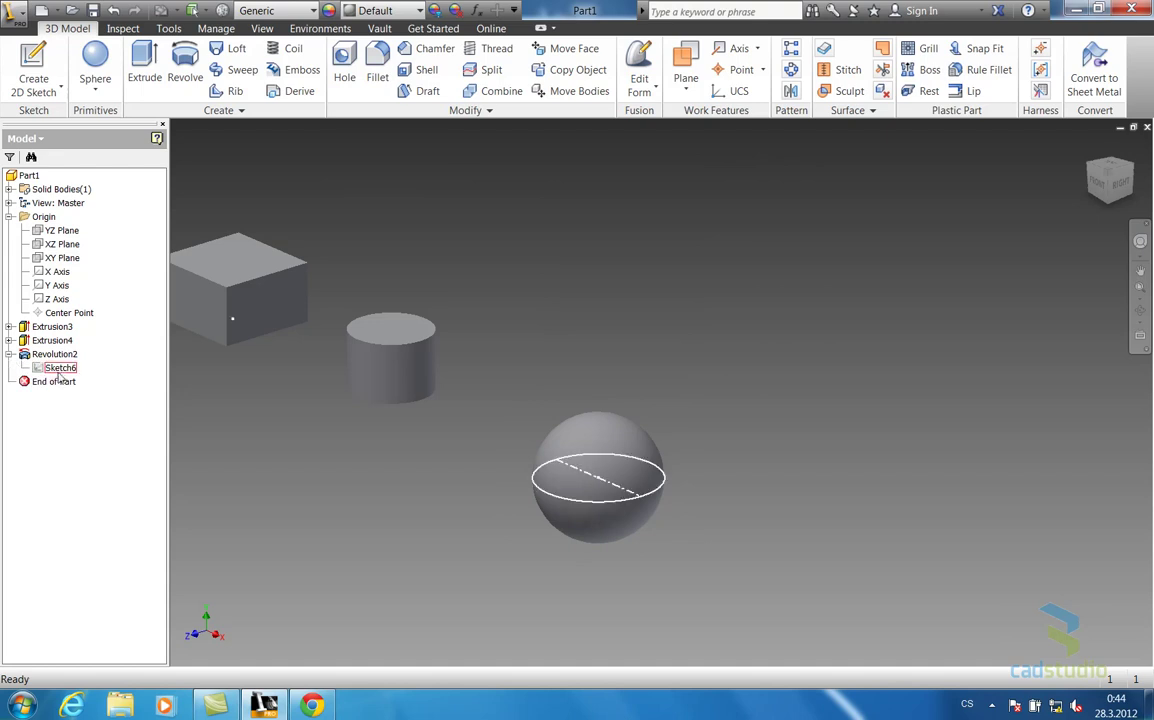
{"action": "double_click", "coordinate": [52, 356]}
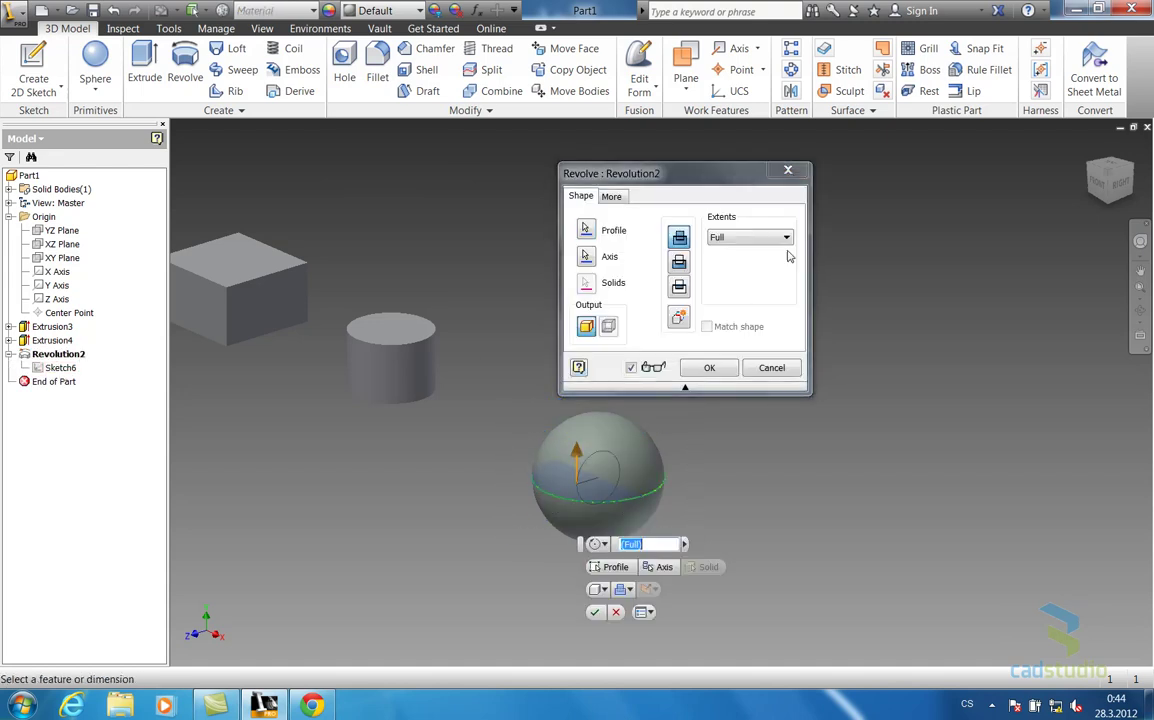
{"action": "left_click", "coordinate": [755, 237]}
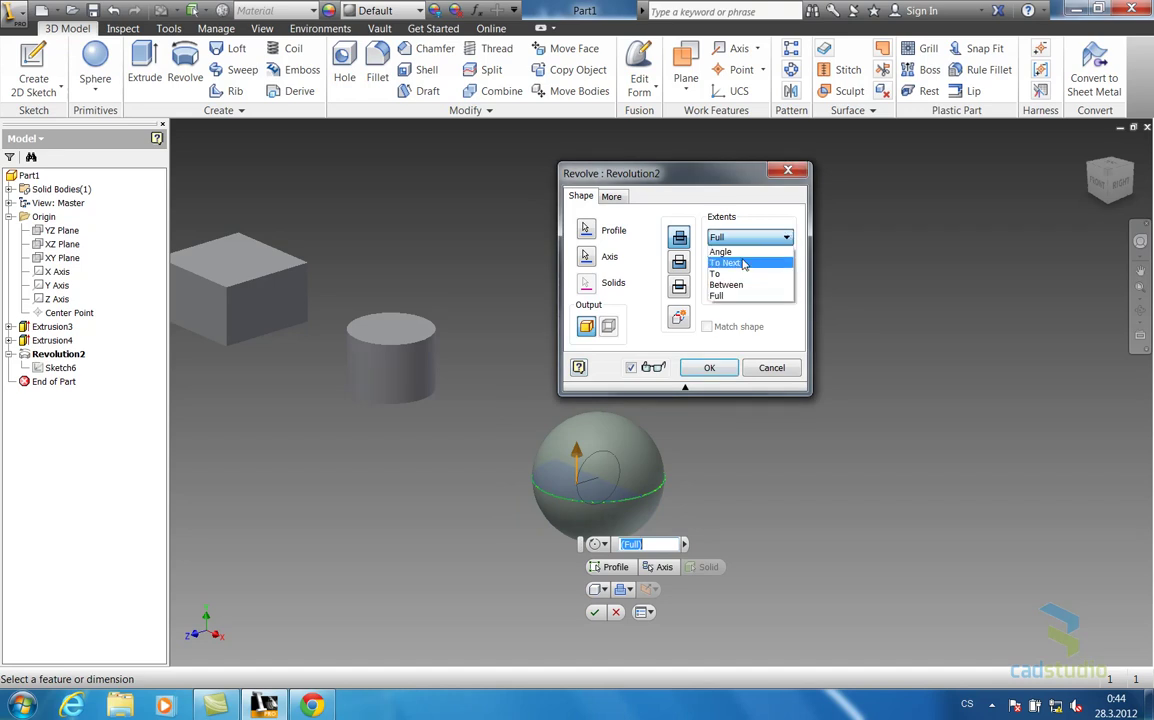
{"action": "left_click", "coordinate": [722, 251]}
{"action": "mouse_move", "coordinate": [627, 447]}
{"action": "left_mouse_down"}
{"action": "mouse_move", "coordinate": [598, 533]}
{"action": "mouse_move", "coordinate": [590, 527]}
{"action": "left_mouse_up"}
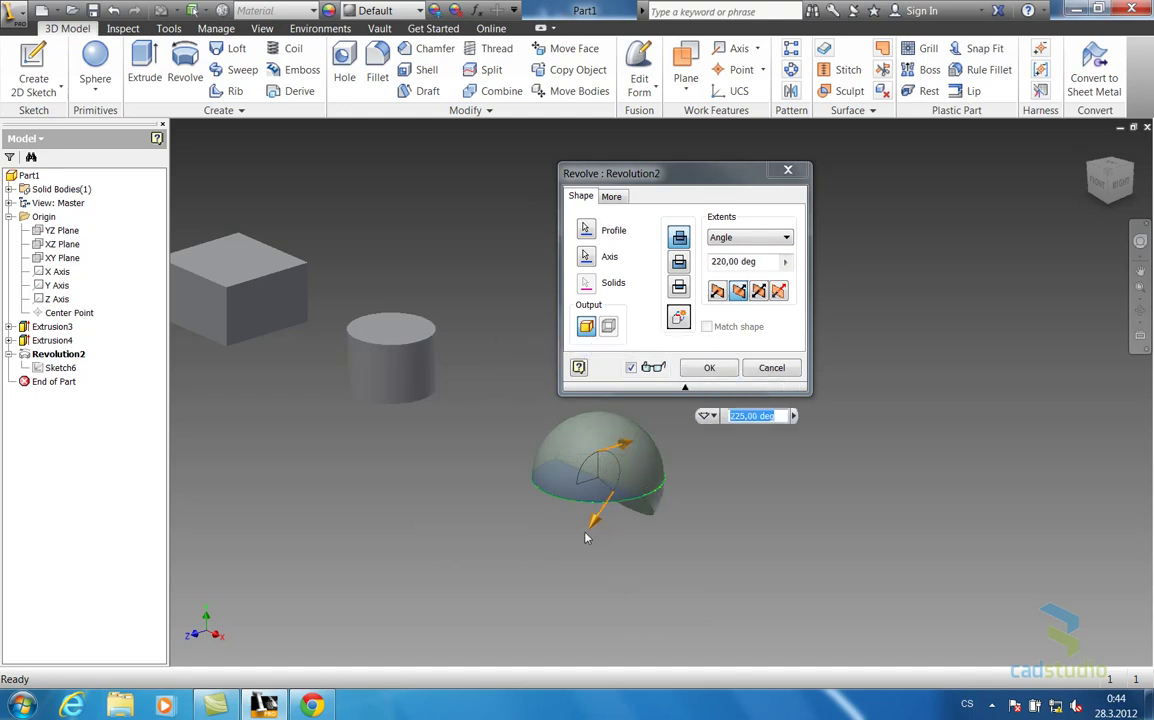
{"action": "left_click", "coordinate": [710, 368]}
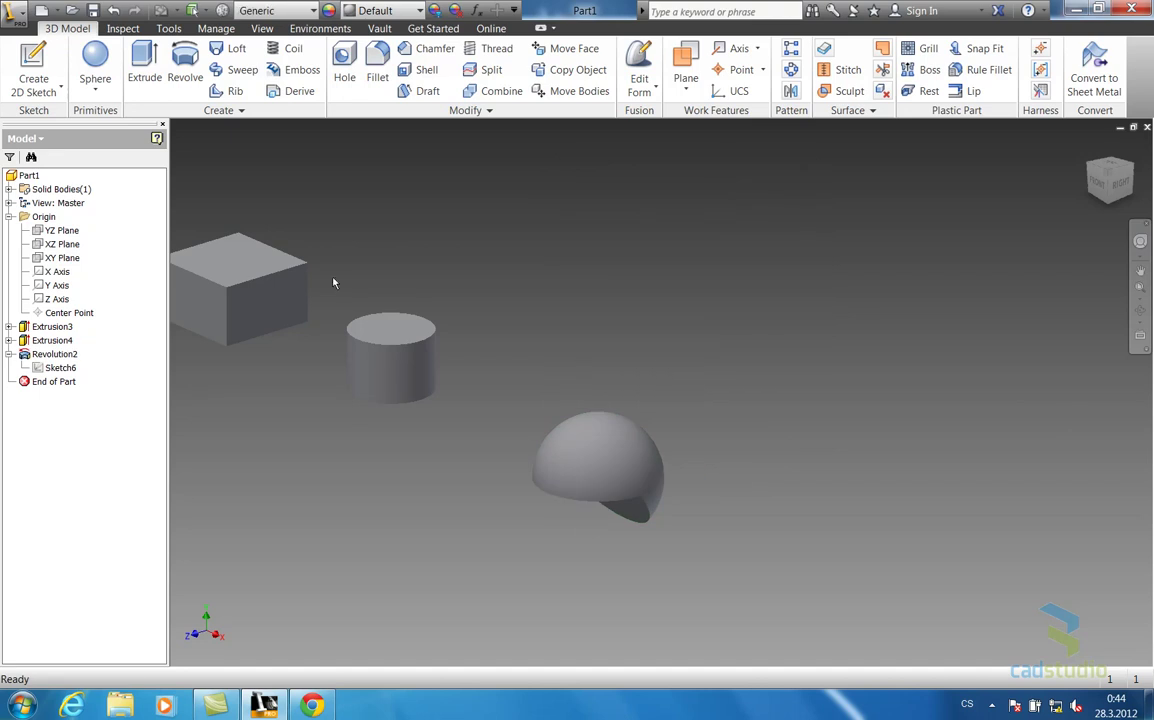
Sketch a torus on the XZ Plane, setting its centre, section centre and section size
{"action": "left_click", "coordinate": [9, 354]}
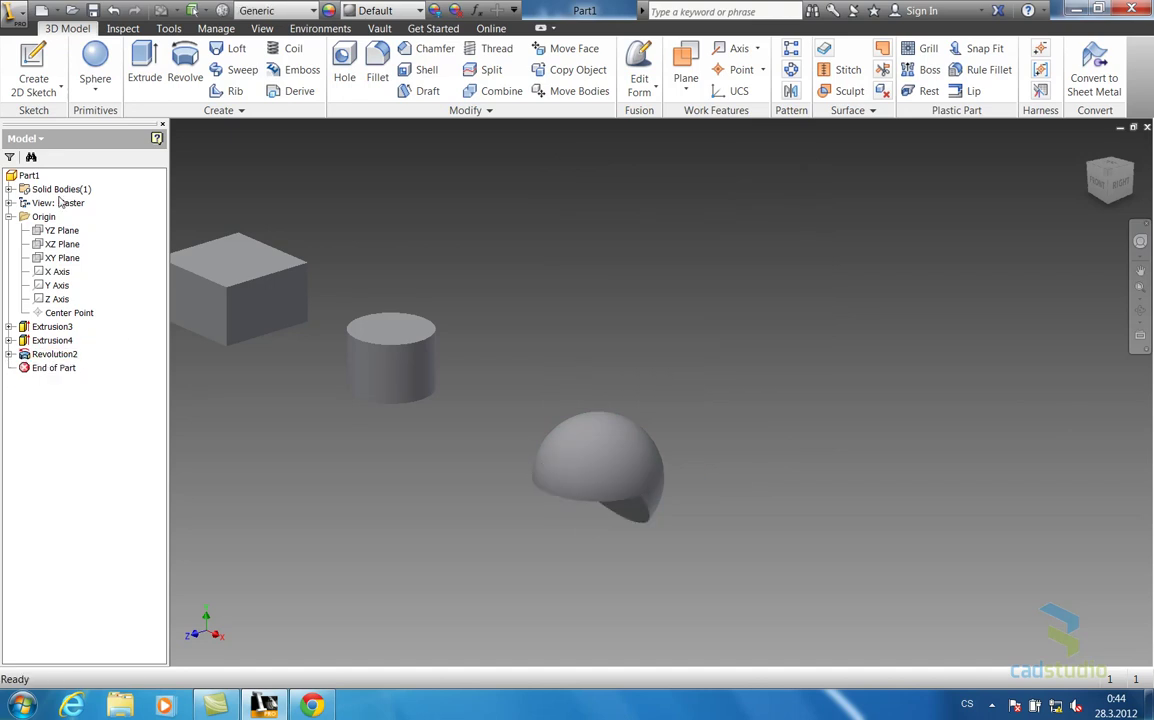
{"action": "left_click", "coordinate": [104, 96]}
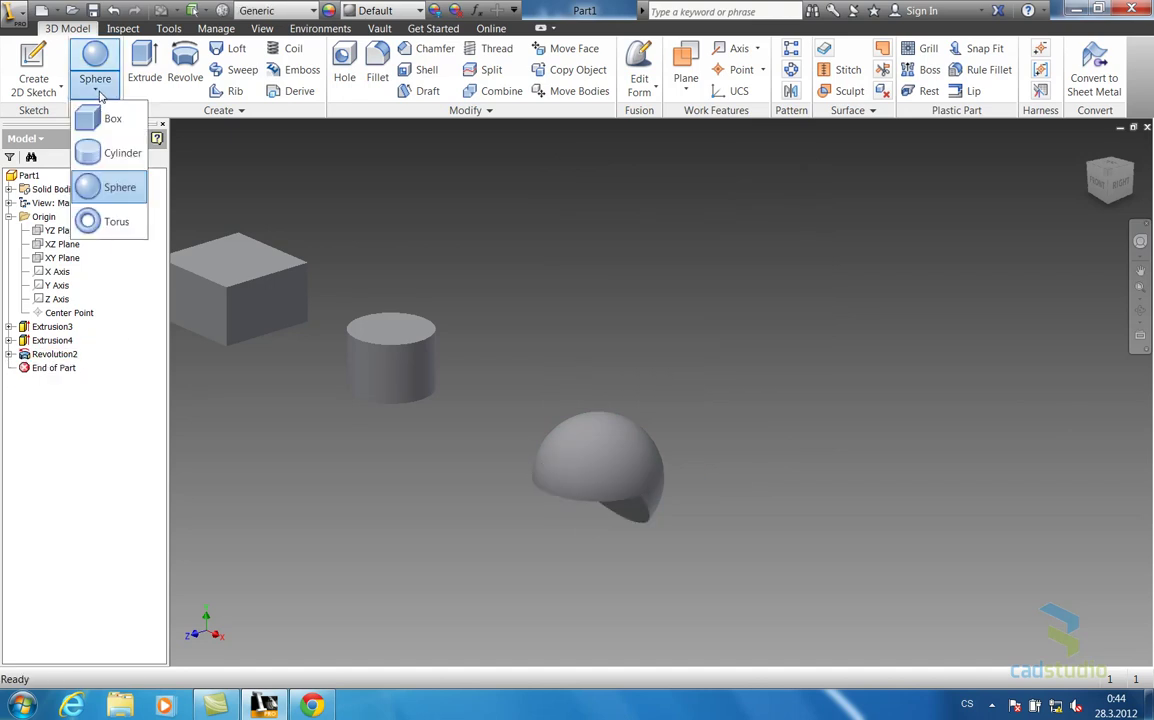
{"action": "left_click", "coordinate": [108, 222]}
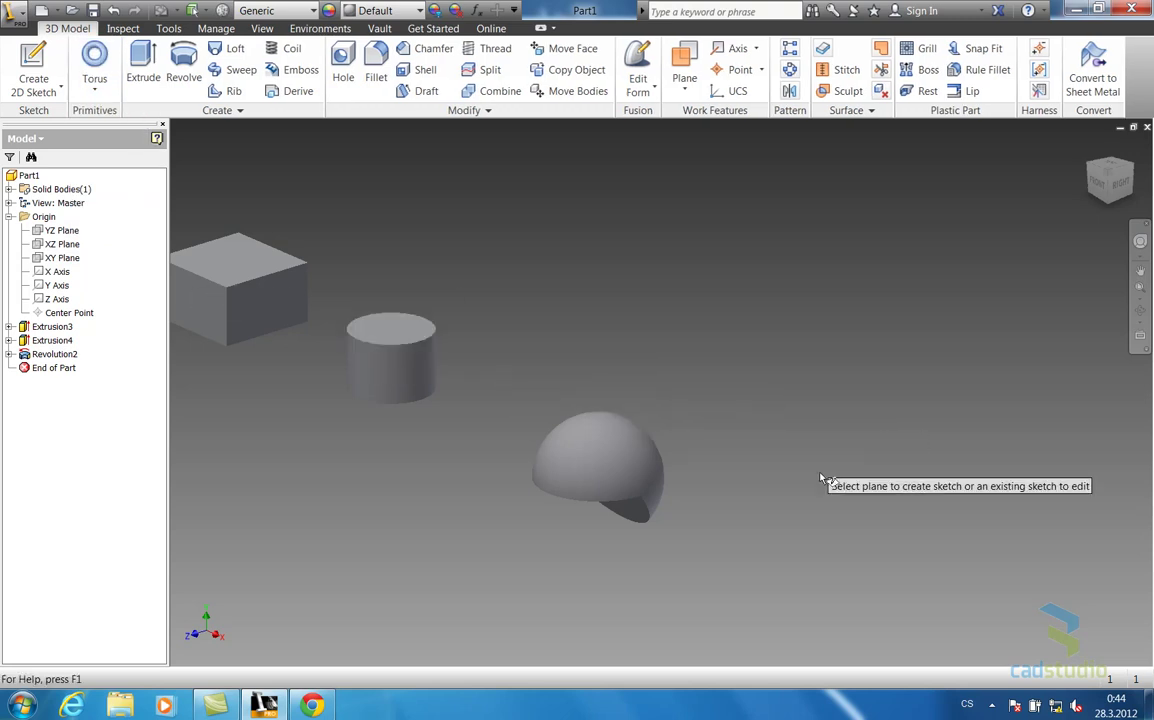
{"action": "left_click", "coordinate": [38, 242]}
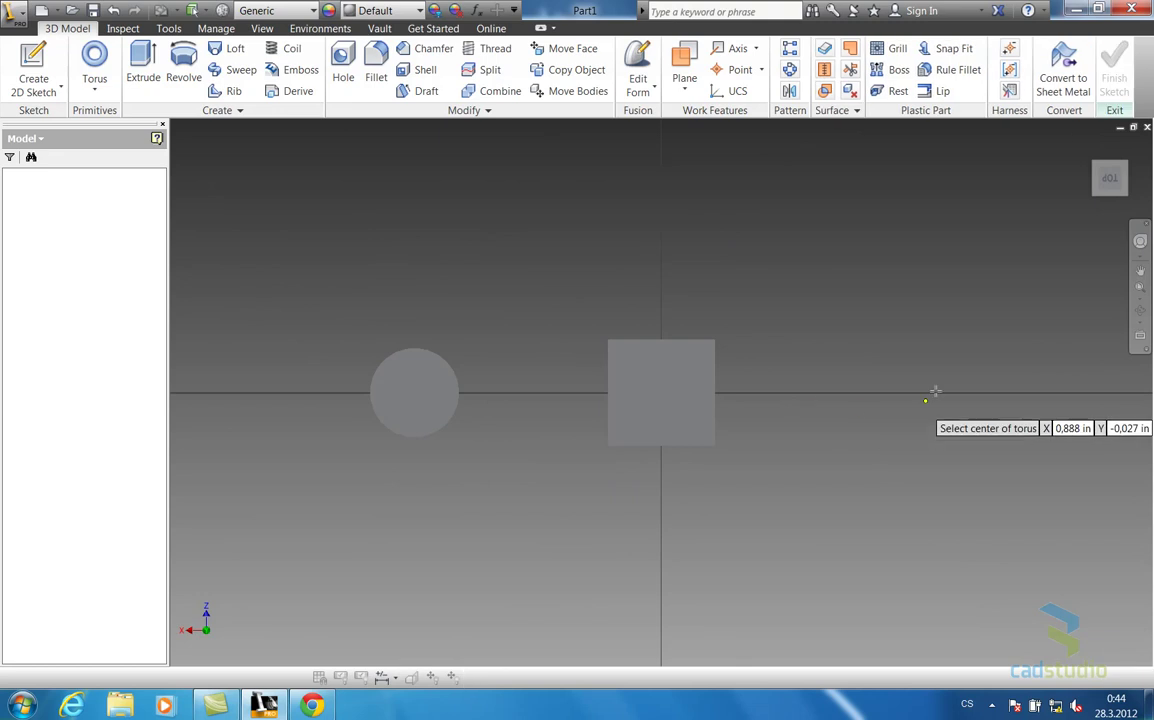
{"action": "left_click", "coordinate": [985, 345]}
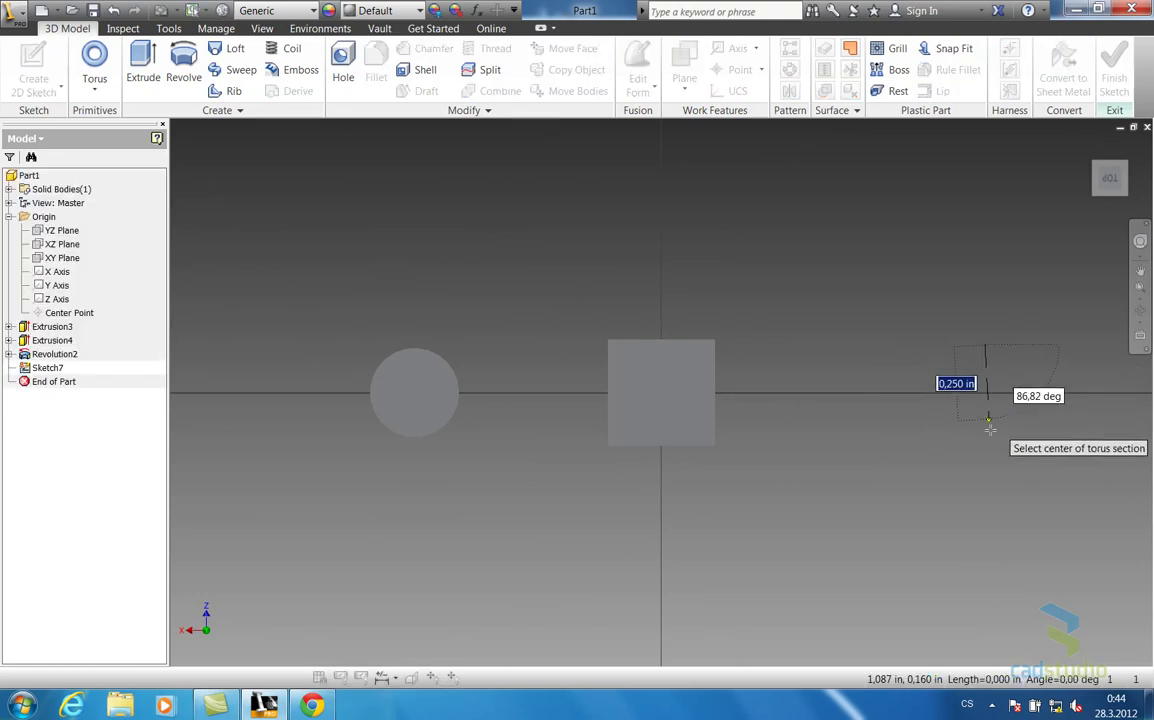
{"action": "left_click", "coordinate": [985, 487]}
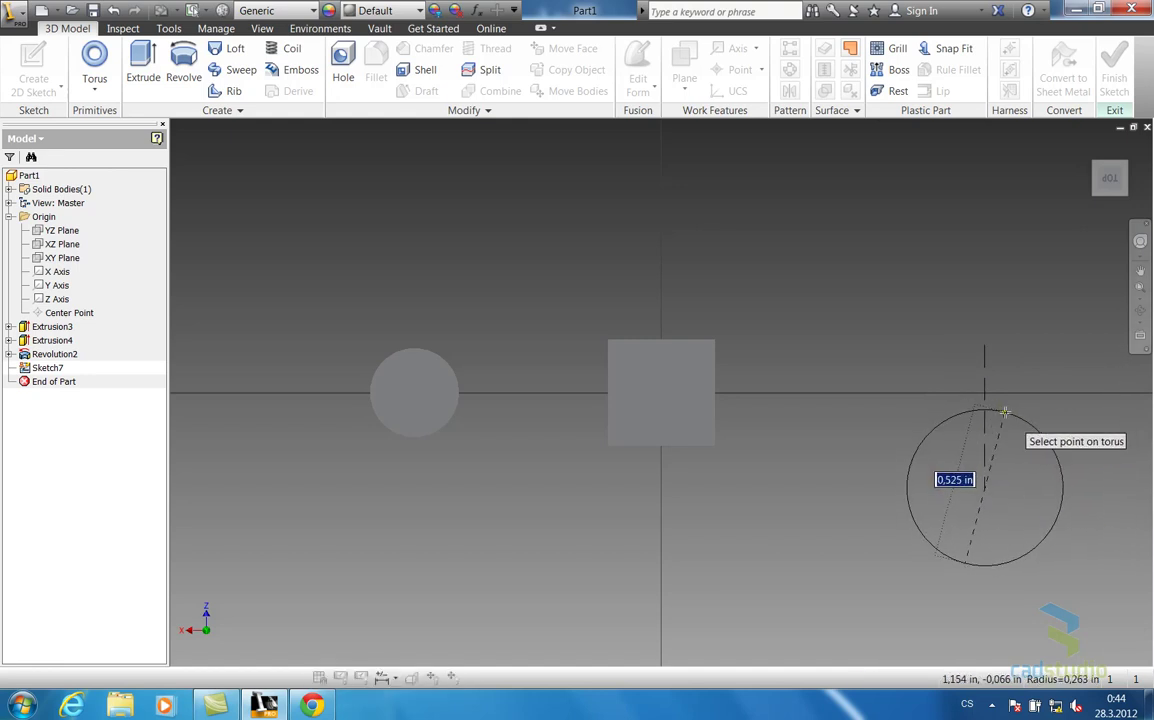
{"action": "left_click", "coordinate": [1004, 411]}
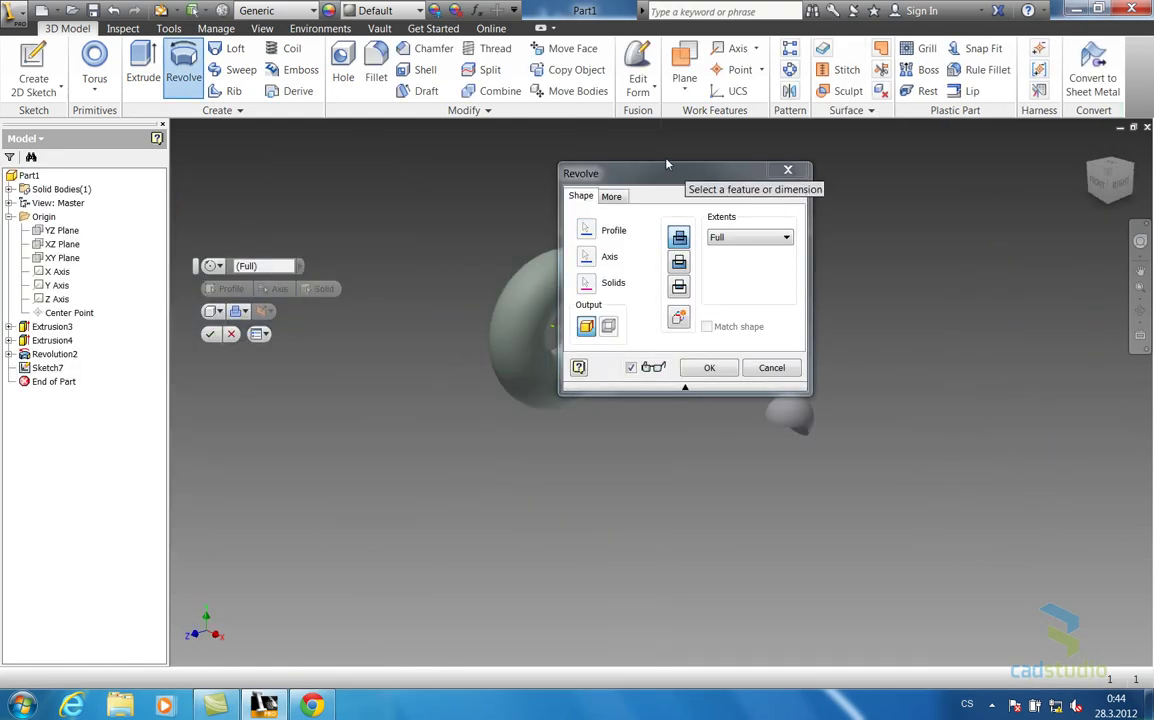
Create the full torus revolve and select Revolution3
{"action": "left_click_drag", "start_coordinate": [673, 178], "coordinate": [465, 373]}
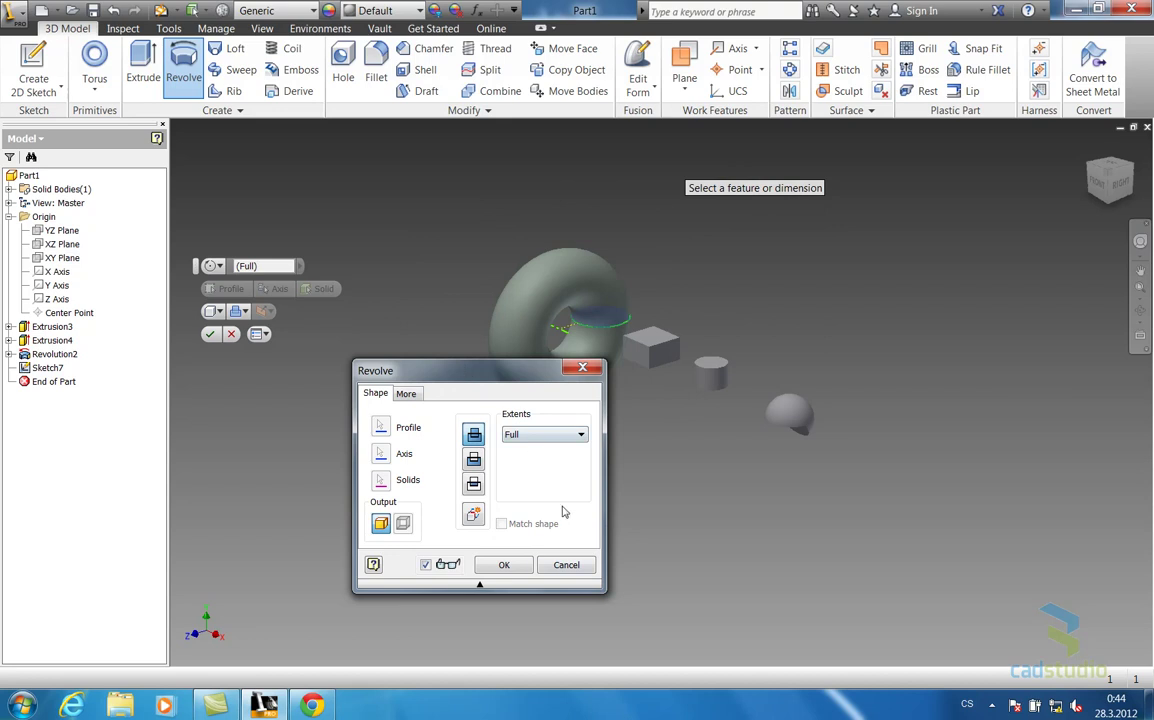
{"action": "left_click", "coordinate": [505, 566]}
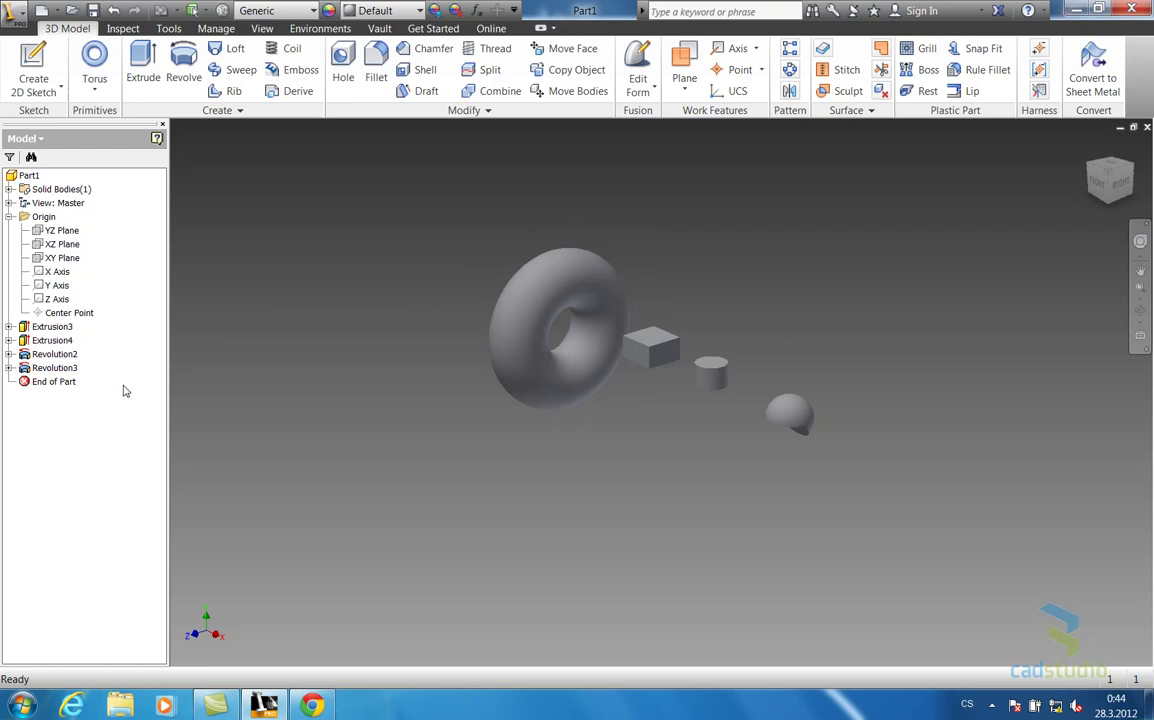
{"action": "left_click", "coordinate": [50, 368]}
Edit Revolution3 to an Angle extent of 130° for a partial torus
{"action": "left_click", "coordinate": [45, 369]}
{"action": "double_click", "coordinate": [27, 371]}
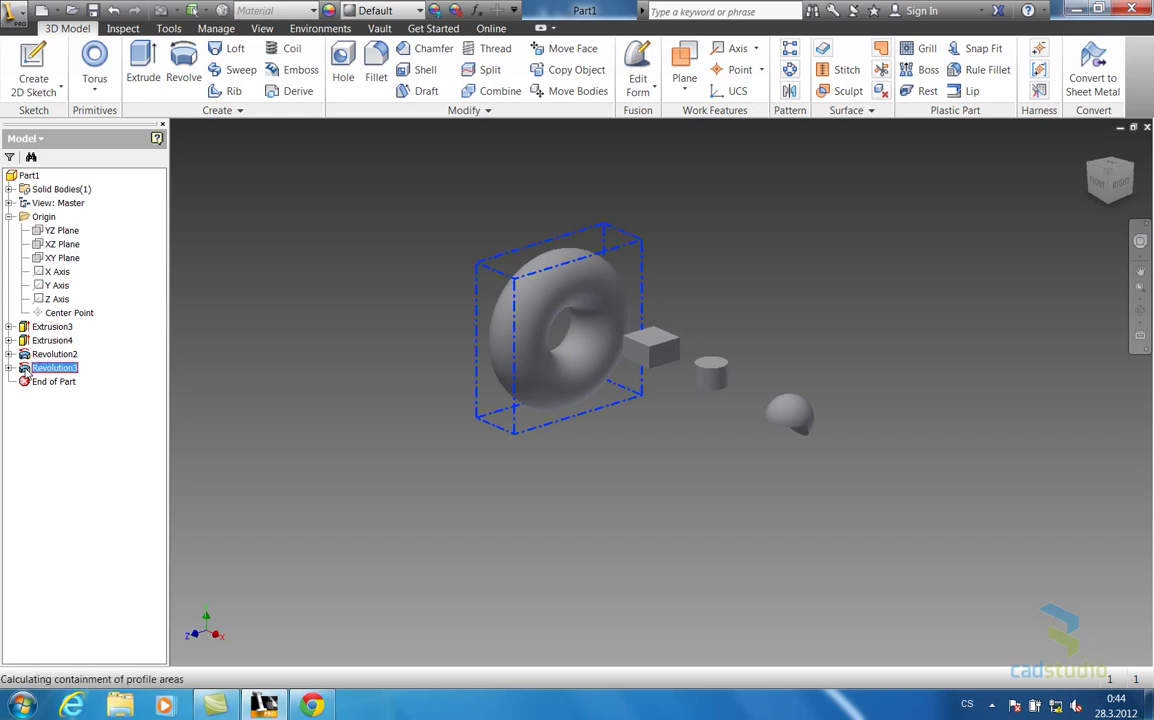
{"action": "left_click", "coordinate": [581, 437]}
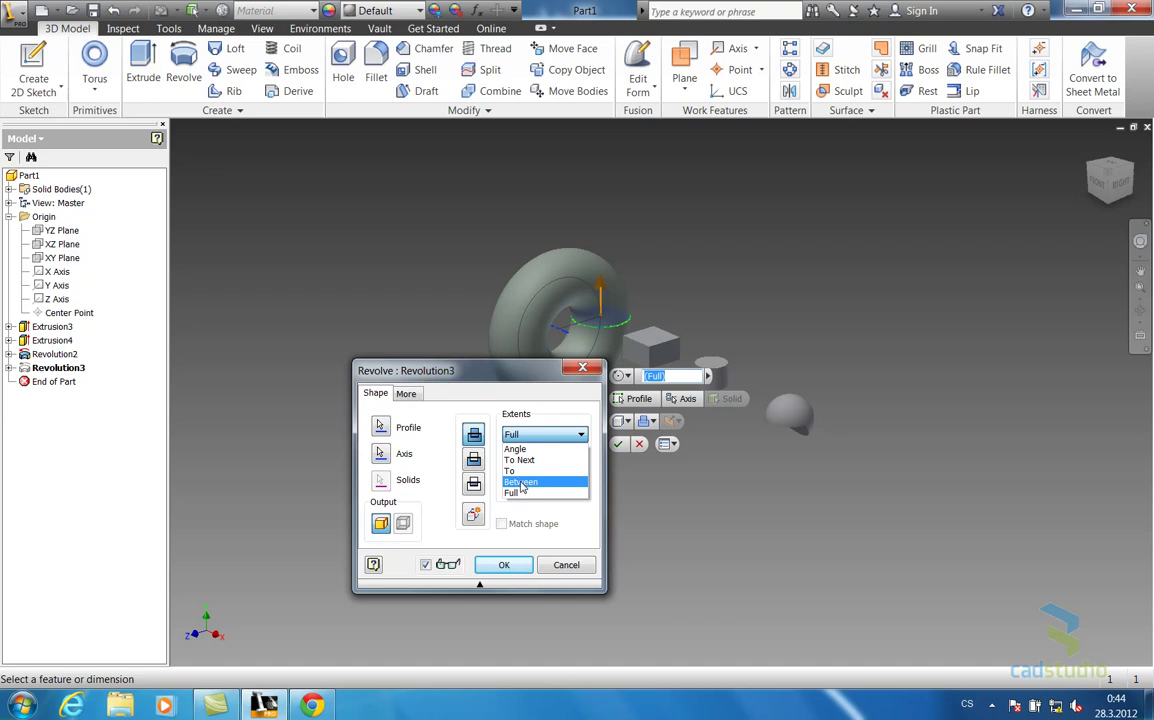
{"action": "left_click", "coordinate": [516, 449]}
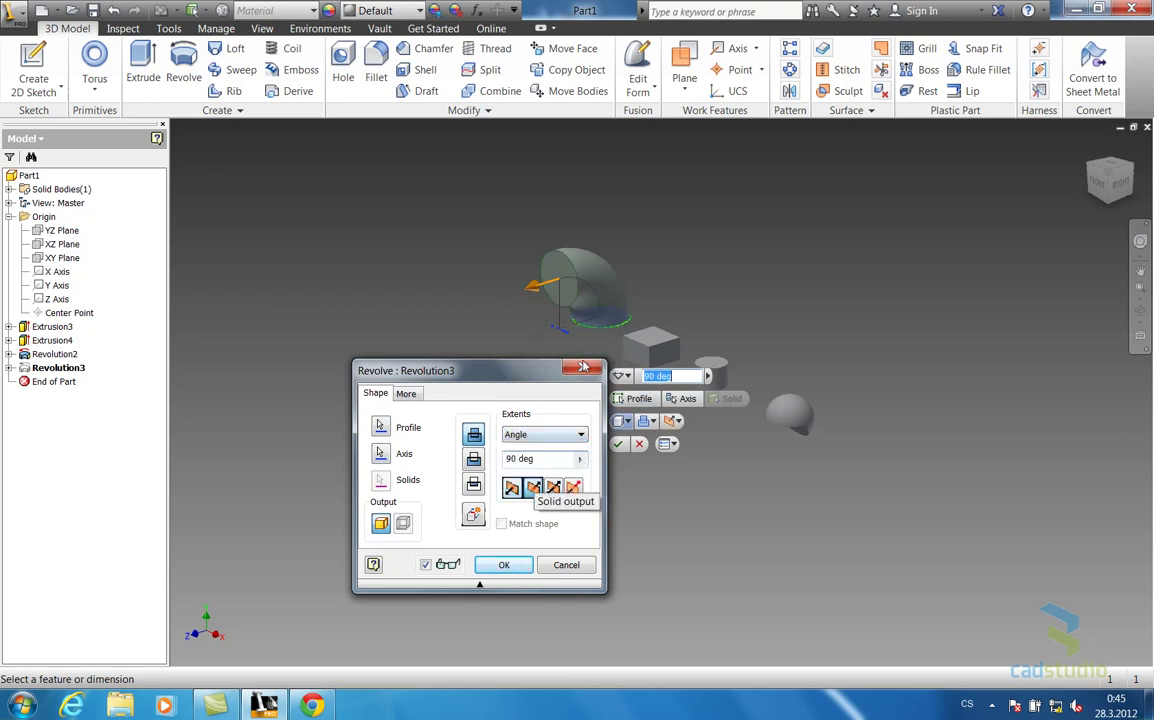
{"action": "left_click_drag", "start_coordinate": [533, 289], "coordinate": [509, 328]}
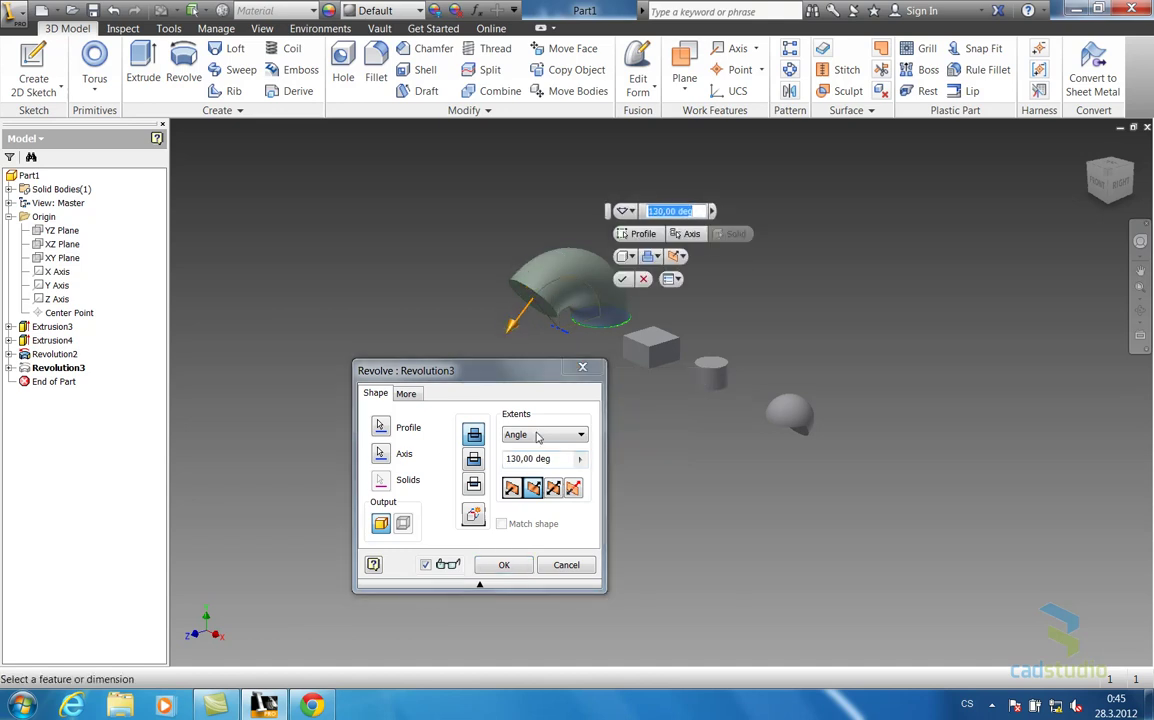
{"action": "left_click", "coordinate": [504, 565]}
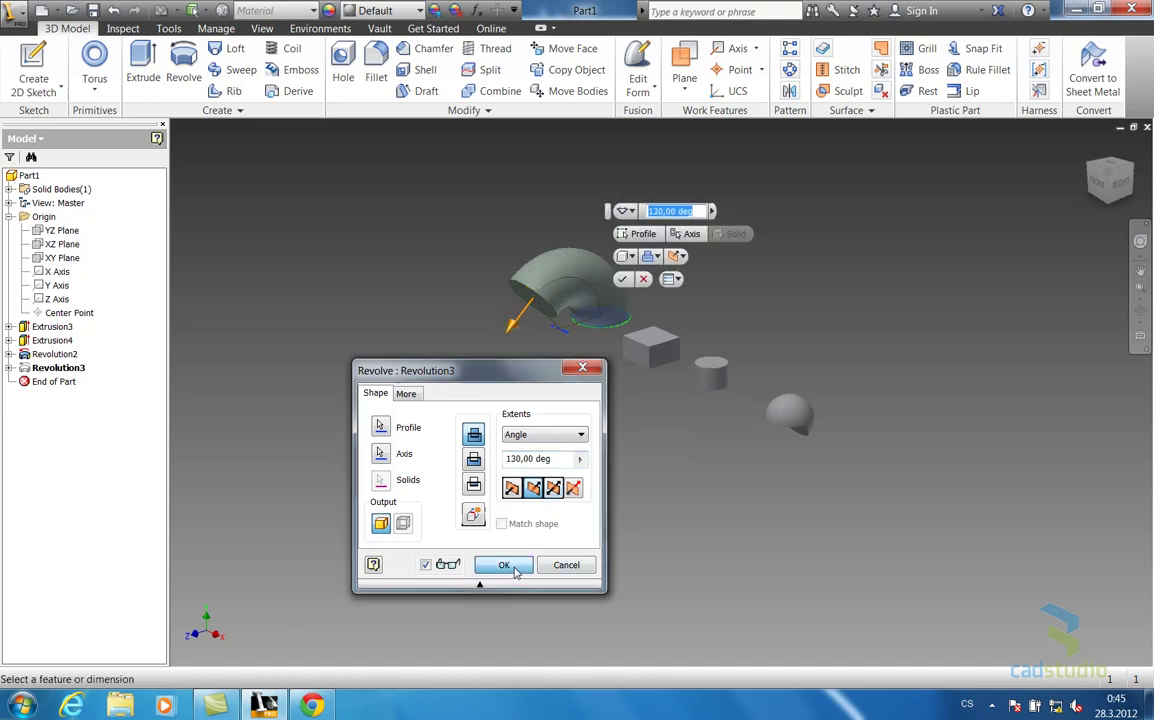